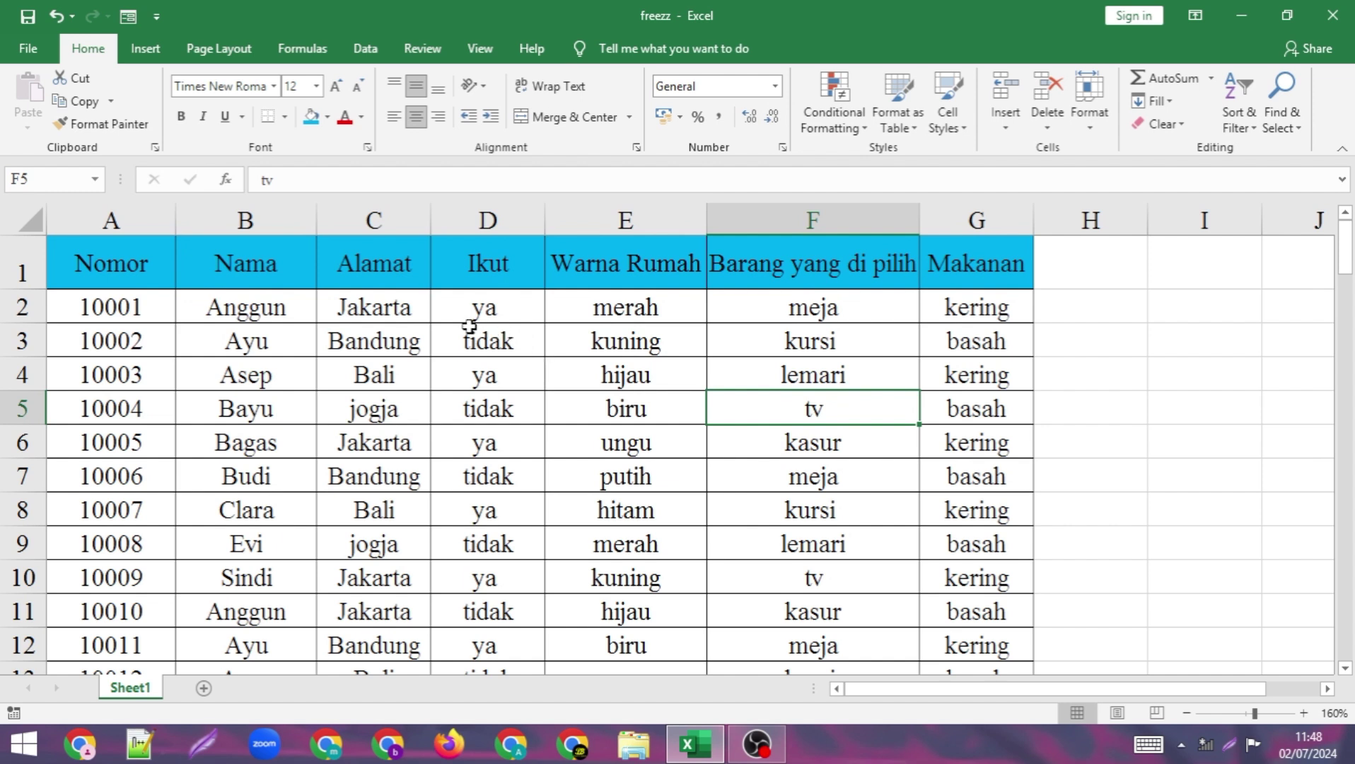
Select a block from C2, then single cells E7 and F5, then drag down column E from its header
mouse_move(392, 309)
left_mouse_down()
mouse_move(477, 356)
mouse_move(653, 552)
mouse_move(640, 584)
mouse_move(762, 583)
mouse_move(665, 582)
left_mouse_up()
left_click(596, 481)
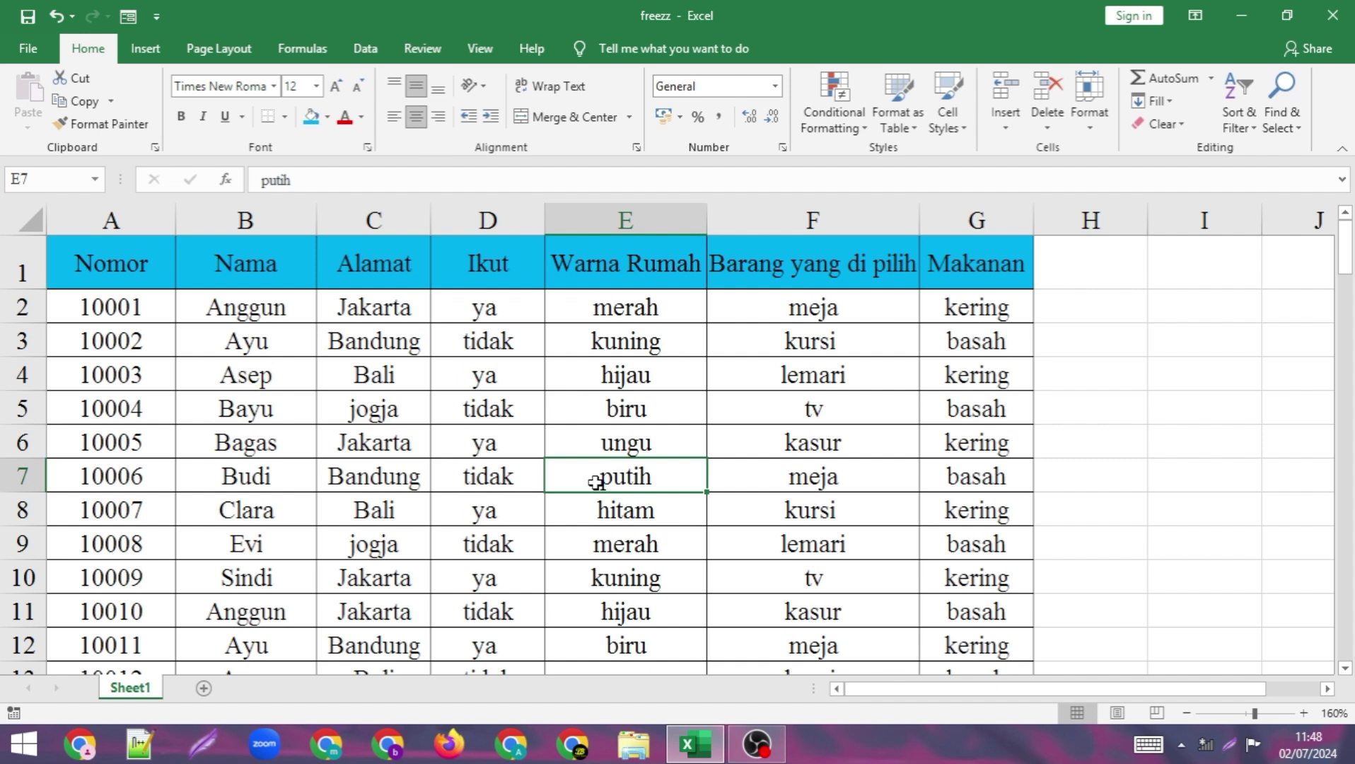
left_click(739, 424)
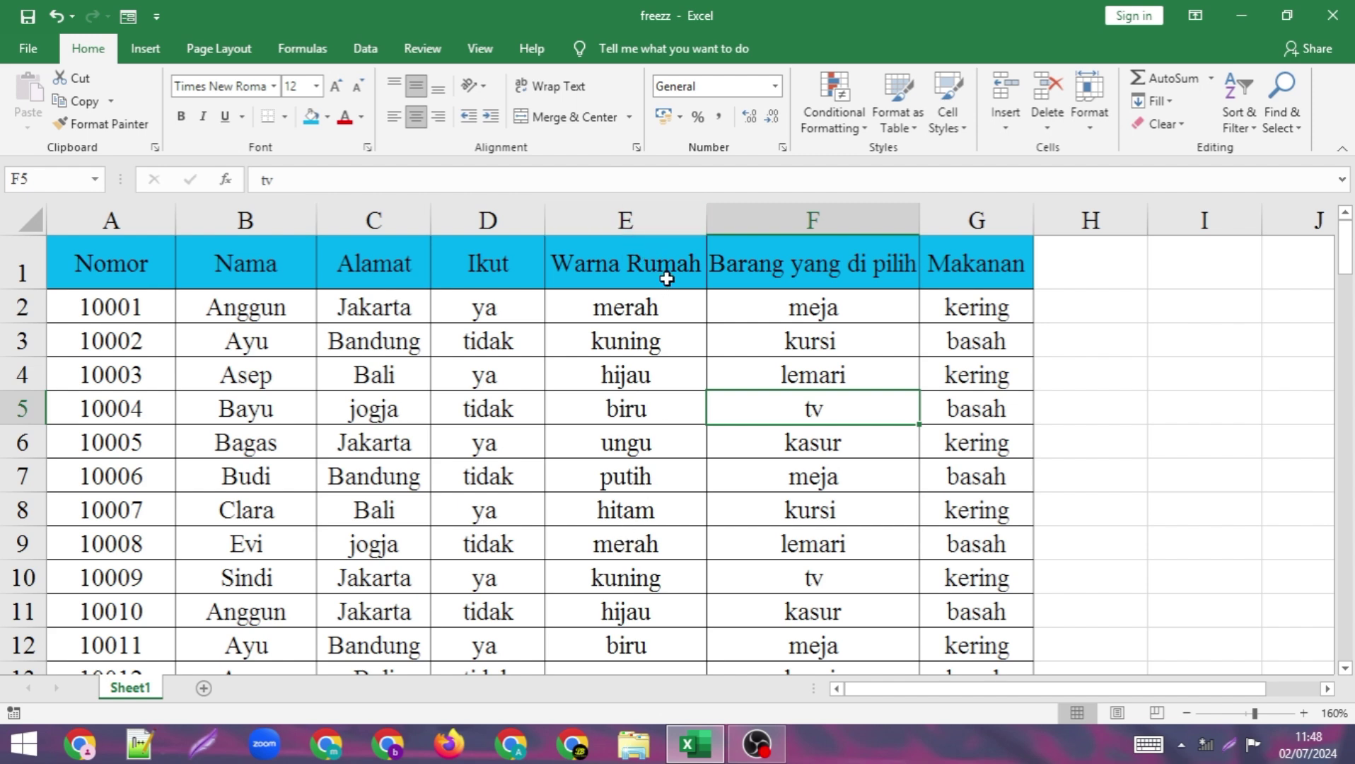
mouse_move(658, 263)
left_mouse_down()
mouse_move(632, 701)
mouse_move(632, 688)
left_mouse_up()
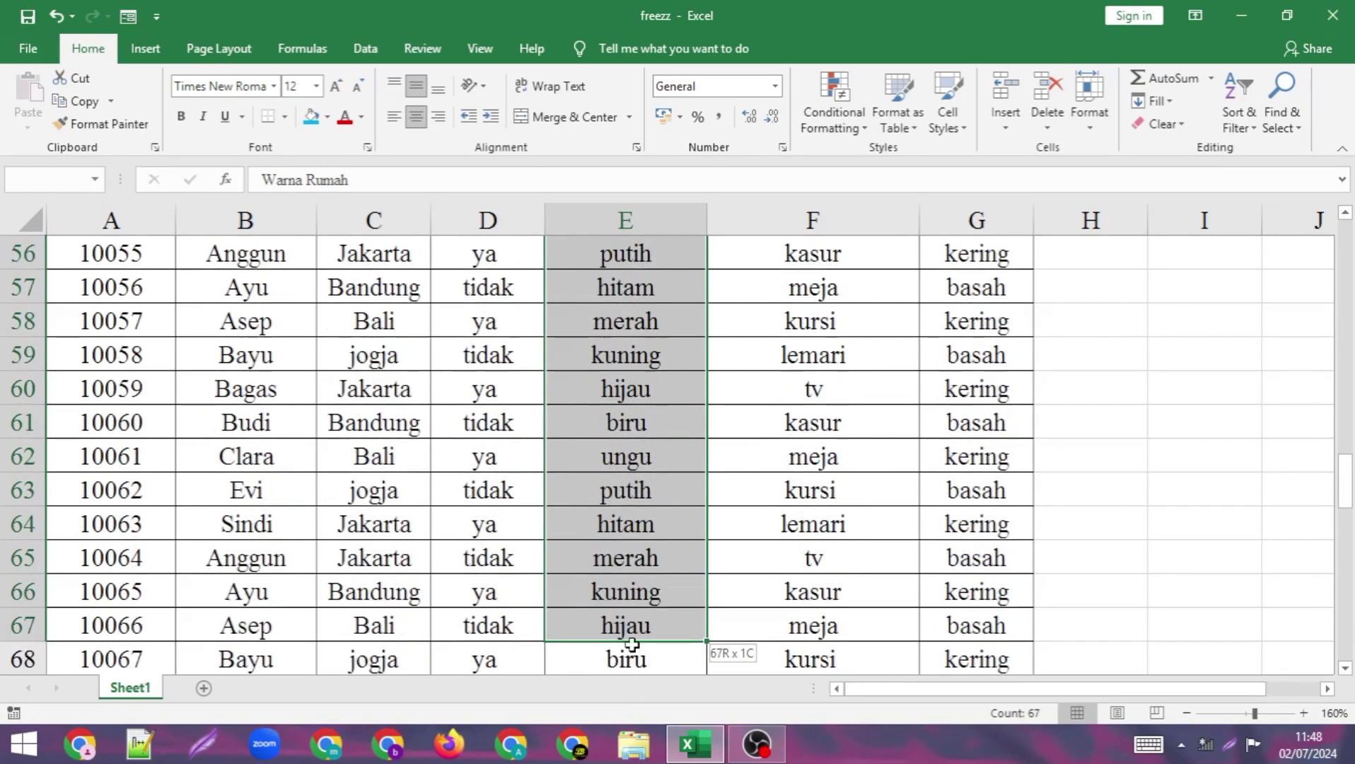
Extend the column E selection down to row 67, then deselect by picking cell F7
mouse_move(632, 688)
left_mouse_down()
mouse_move(626, 642)
mouse_move(653, 524)
left_mouse_up()
scroll(762, 474, "up", 5)
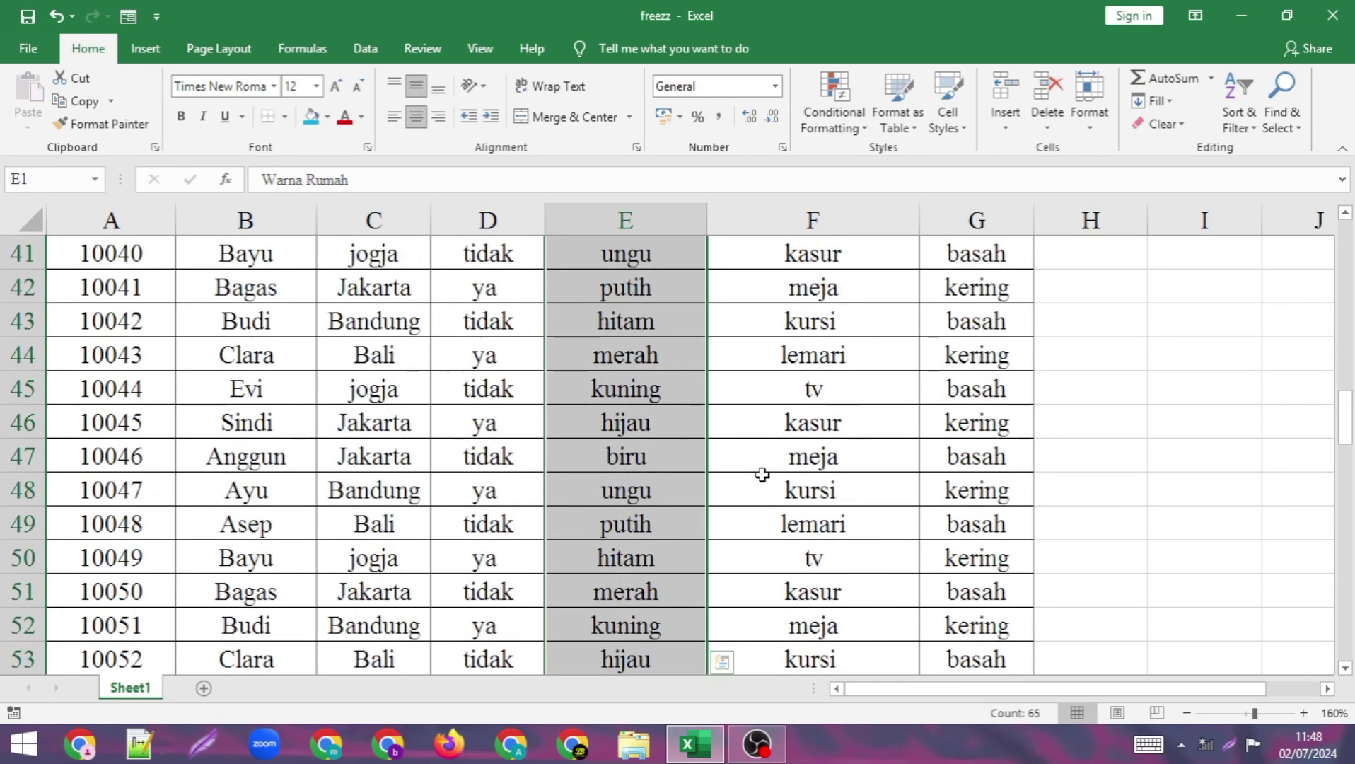
scroll(764, 474, "up", 6)
scroll(764, 474, "up", 7)
left_click(763, 474)
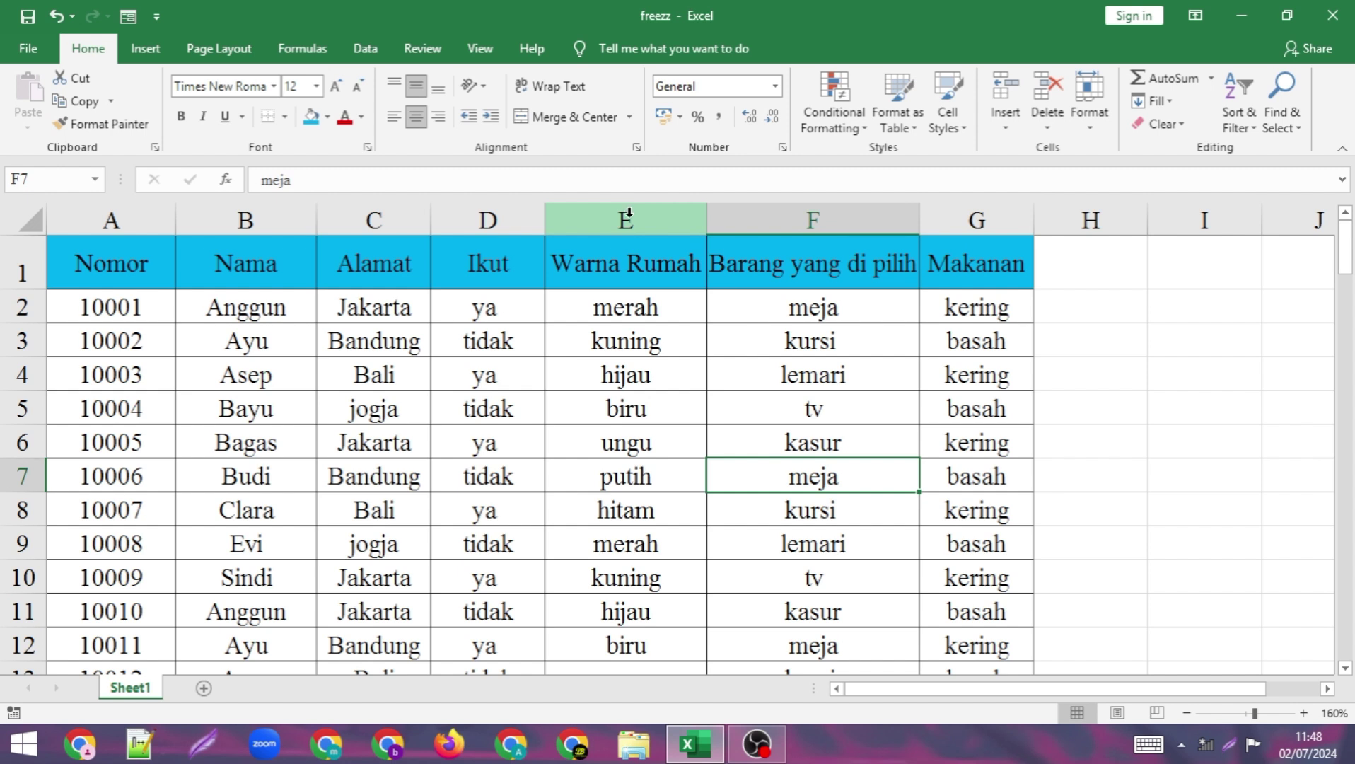
Select the entire column E and scroll through to row 104 to confirm it
left_click(629, 212)
scroll(654, 396, "down", 4)
scroll(657, 407, "down", 11)
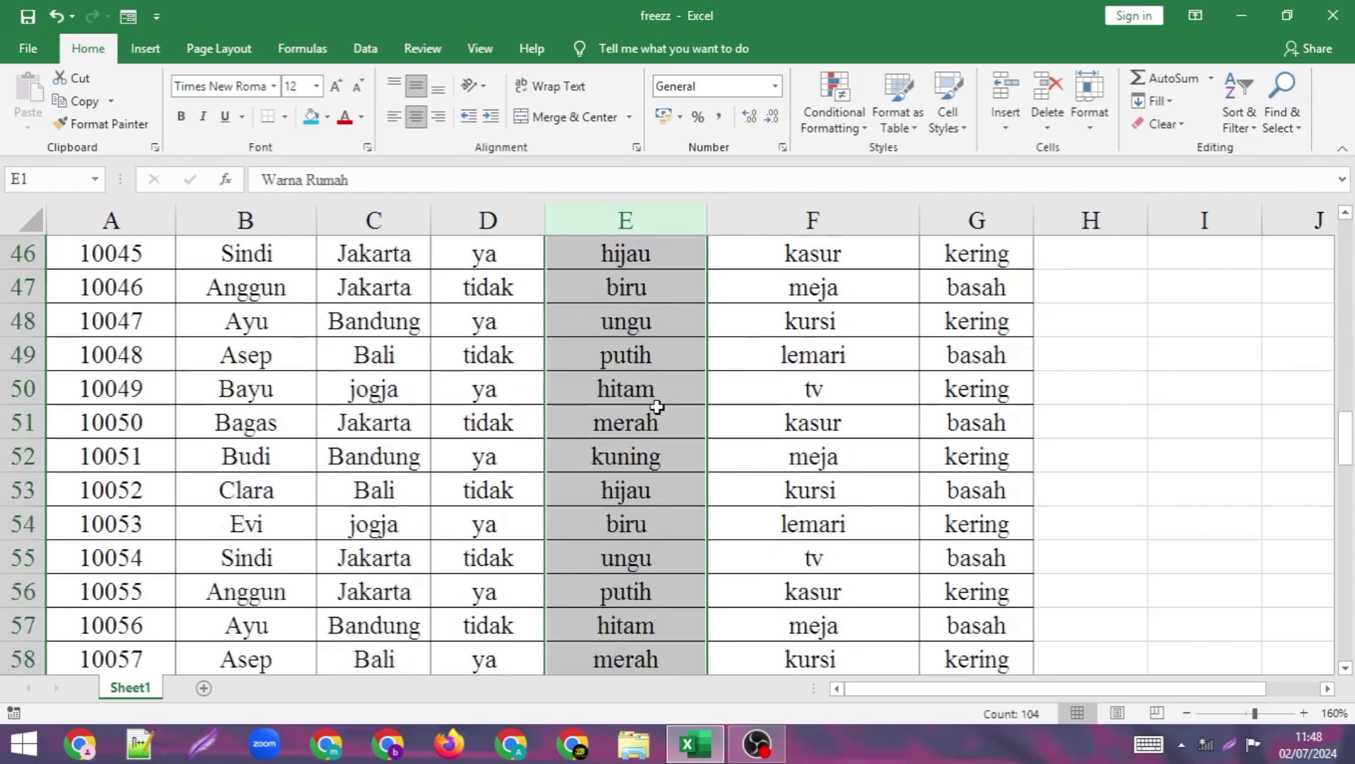
scroll(657, 406, "down", 7)
scroll(658, 406, "down", 7)
scroll(657, 407, "down", 4)
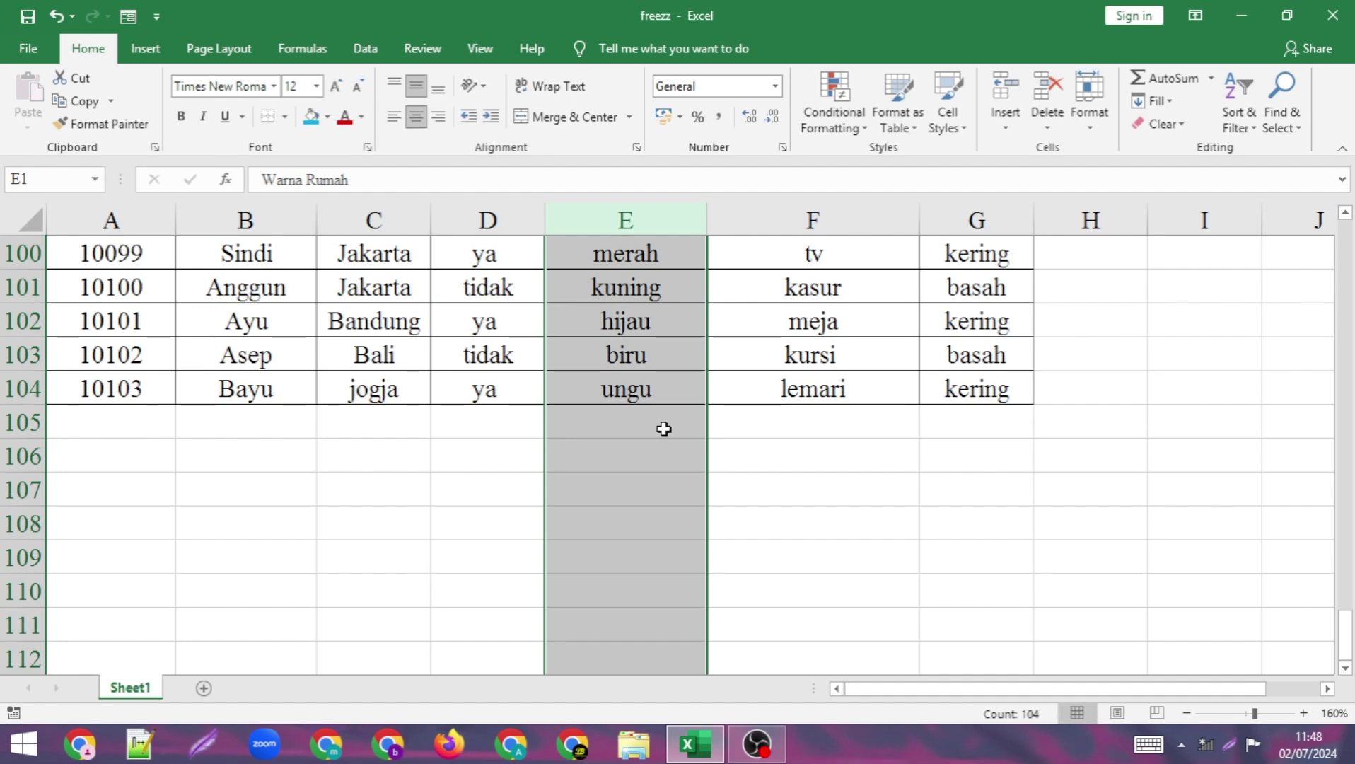
scroll(663, 427, "up", 1)
scroll(664, 428, "up", 9)
scroll(665, 428, "up", 11)
scroll(664, 428, "up", 6)
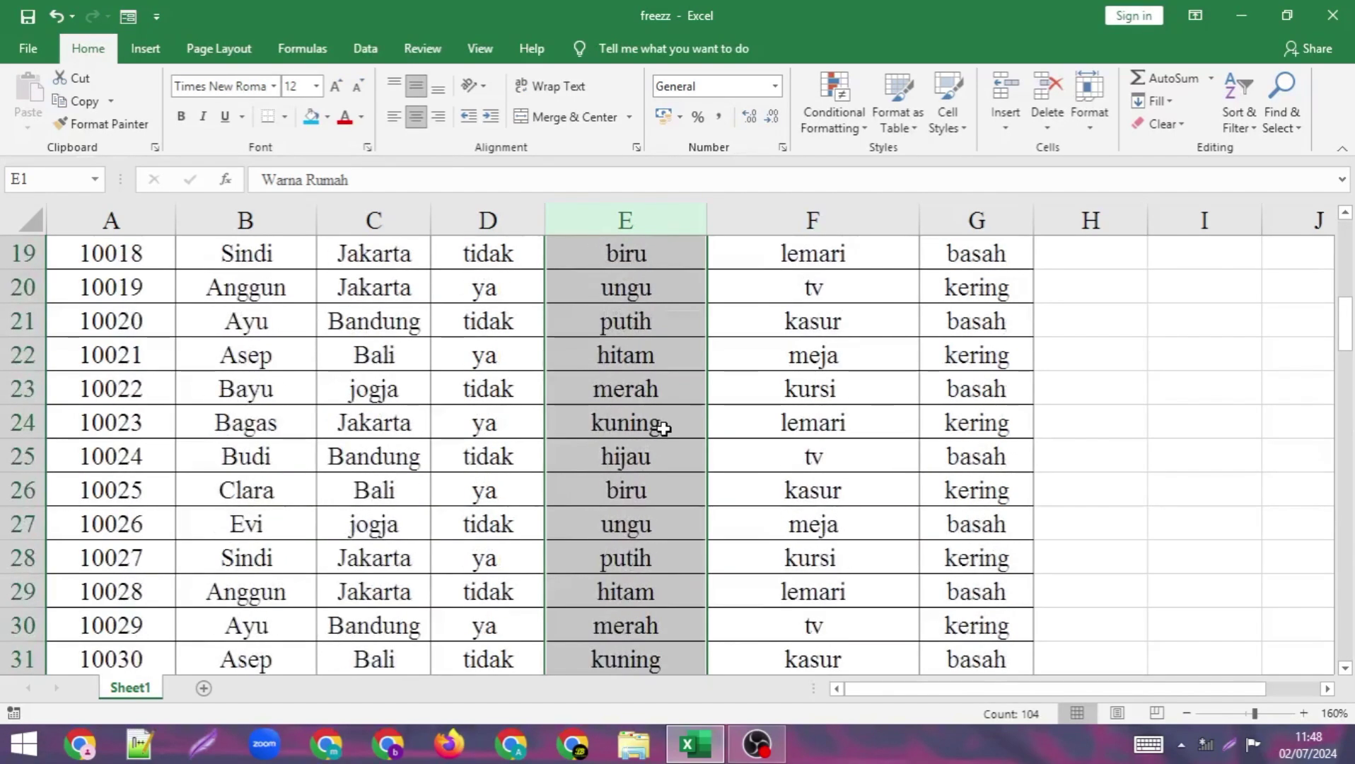
scroll(664, 428, "up", 6)
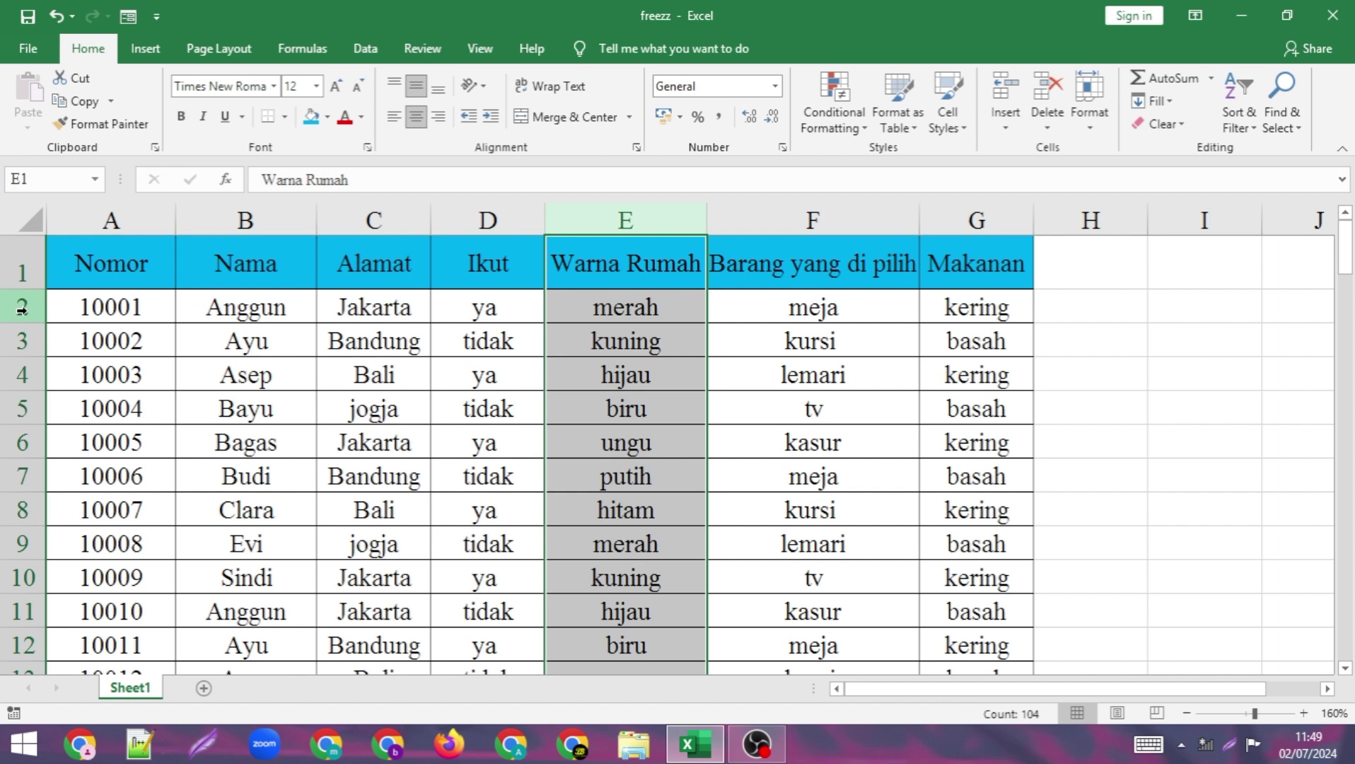
Select row 2 alone, then rows 2 through 9 using the row headers
left_click(21, 309)
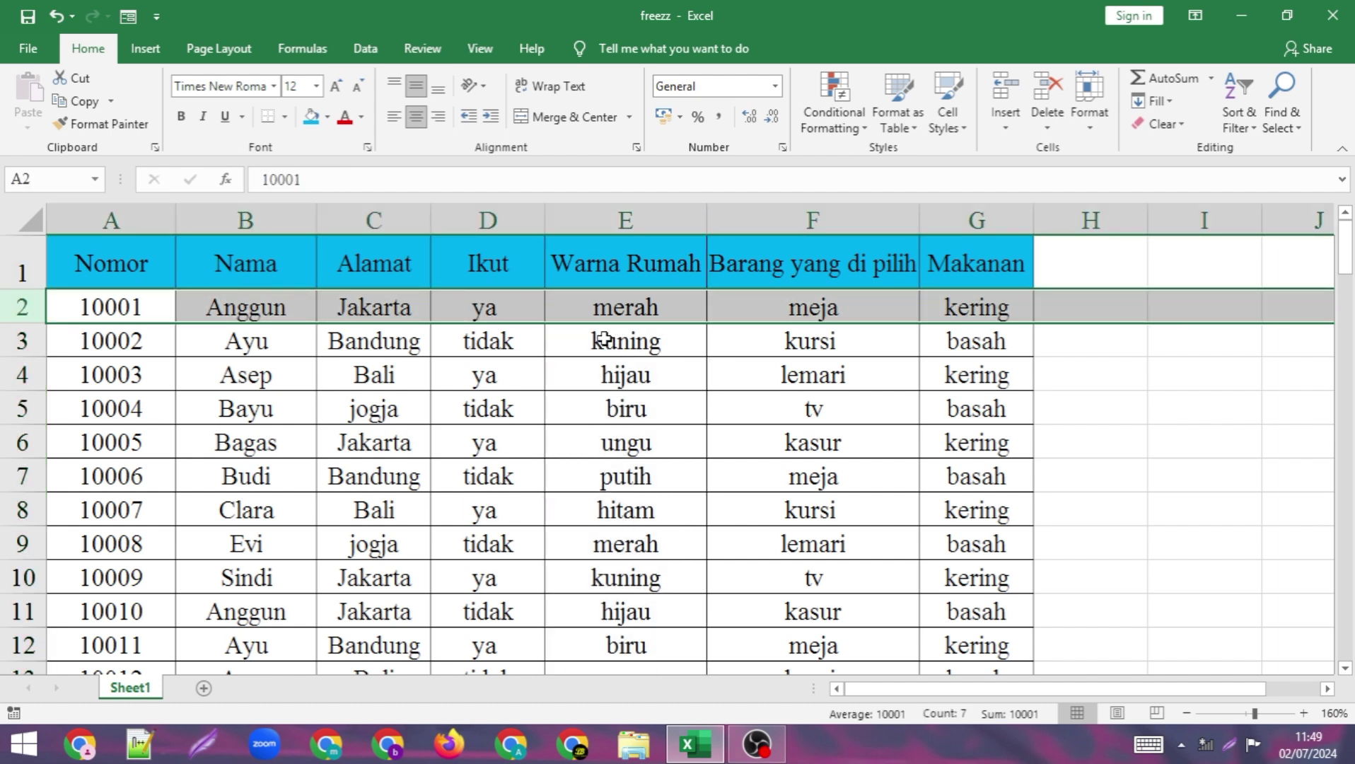
left_click(80, 340)
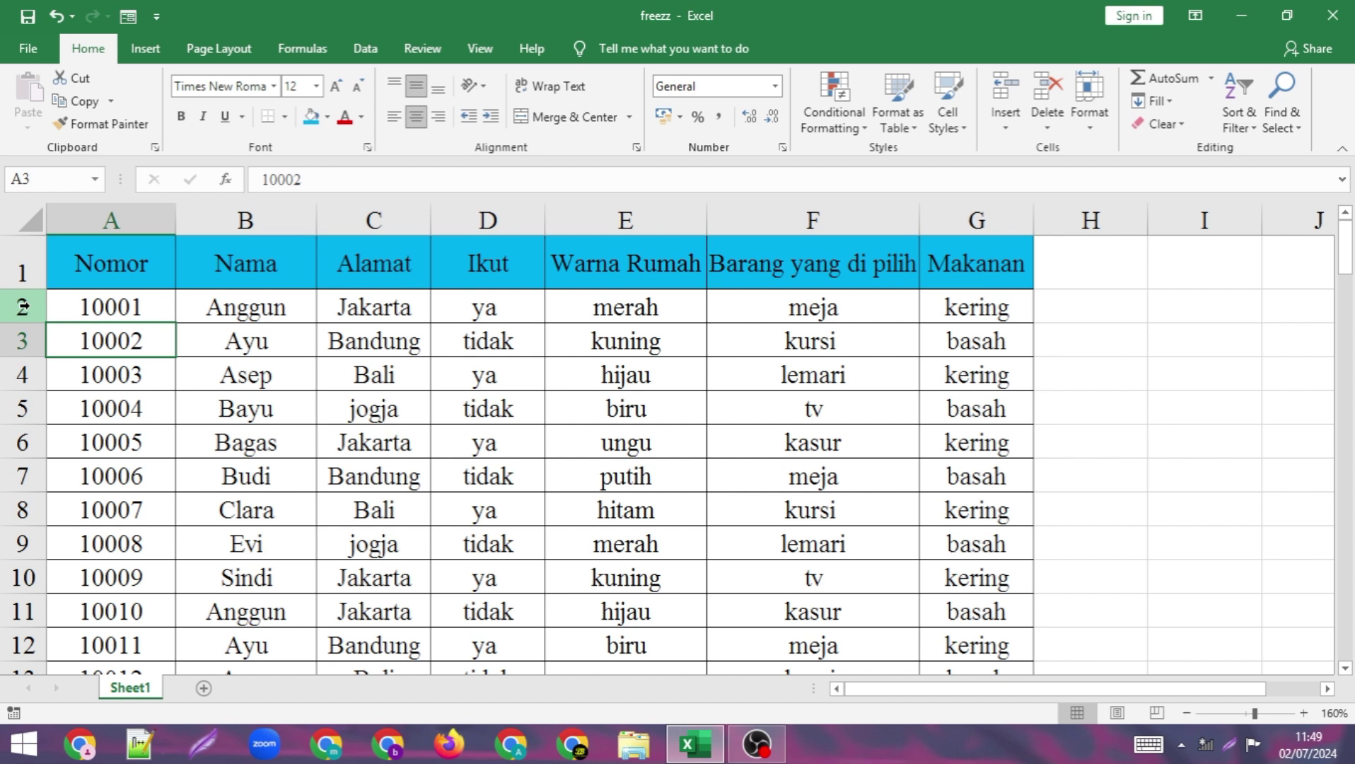
left_click_drag(22, 306, 20, 483)
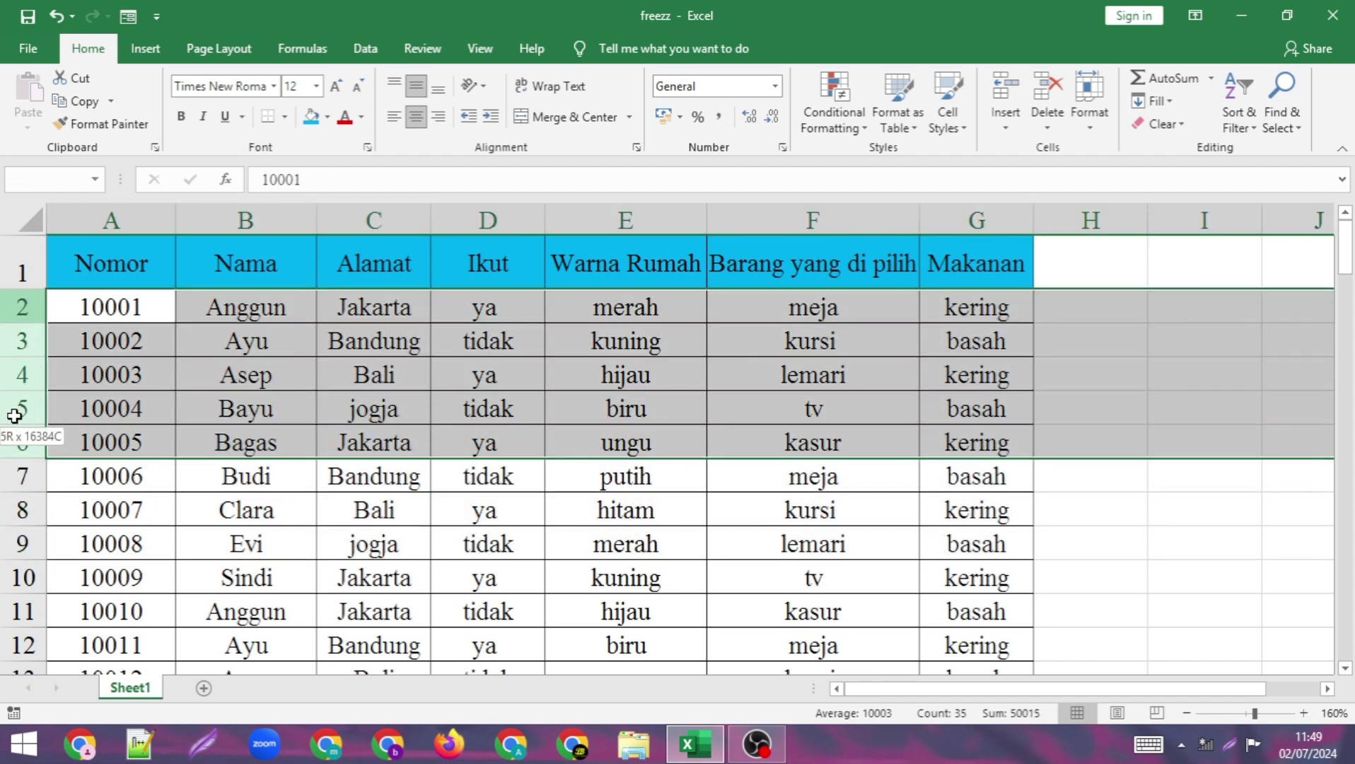
left_click_drag(20, 483, 21, 545)
left_click(395, 436)
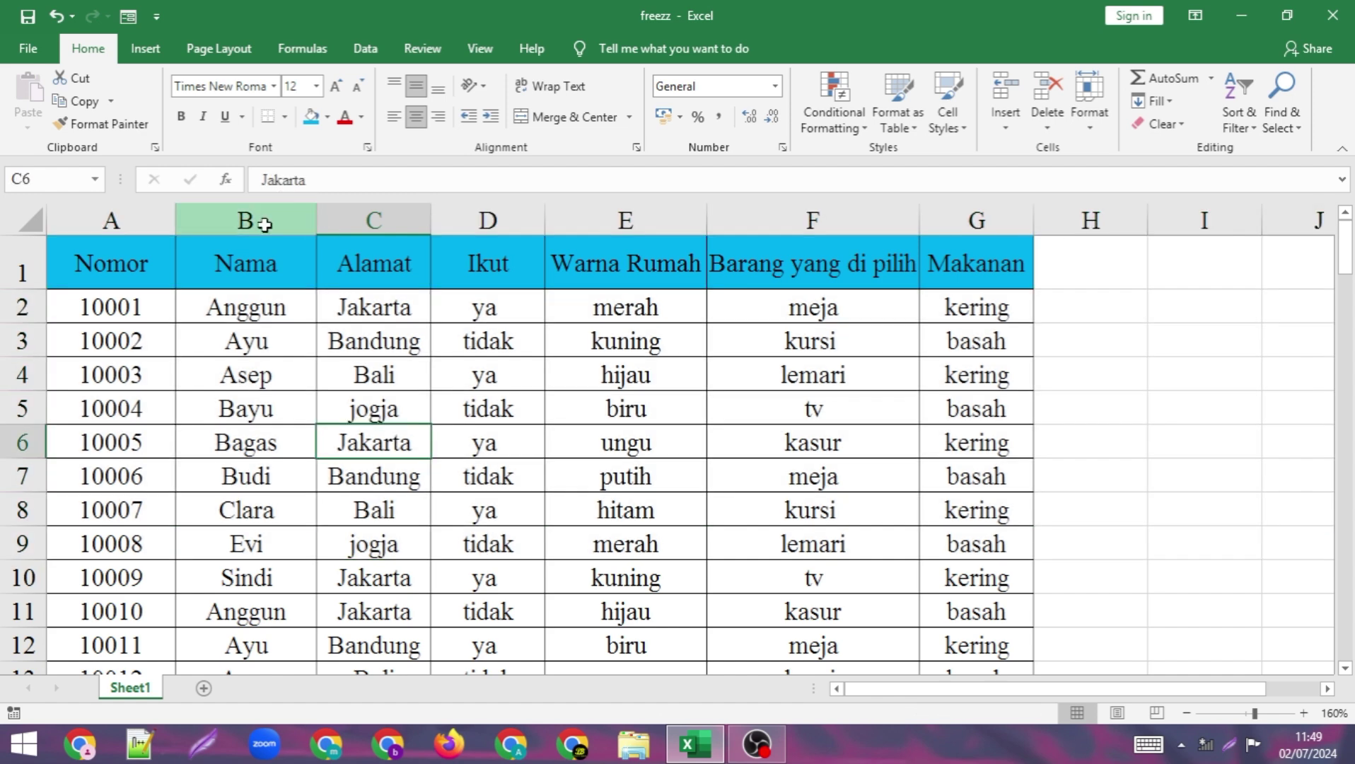
Select columns B–D, then rows 2–7, and finally pick heading cells B1 and E1
left_click_drag(261, 221, 537, 221)
left_click(142, 308)
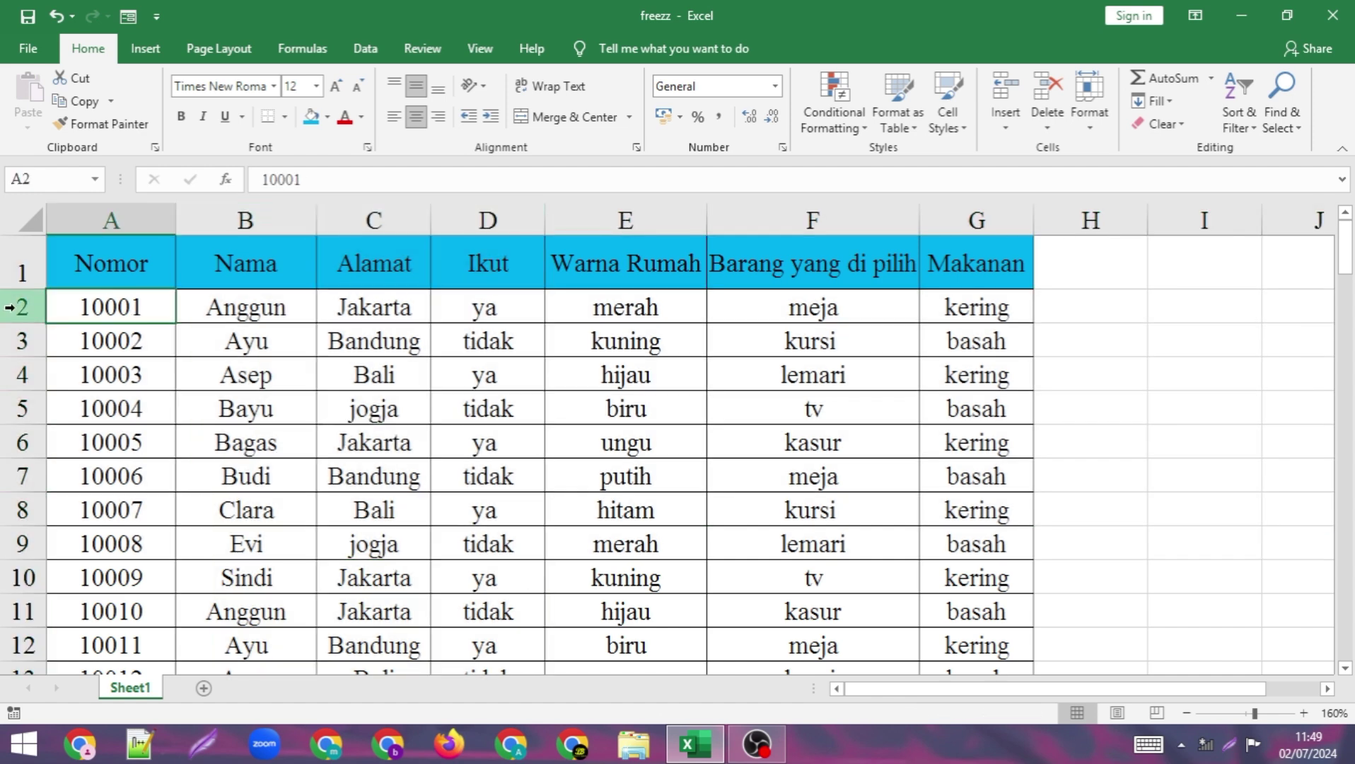
left_click_drag(23, 306, 29, 478)
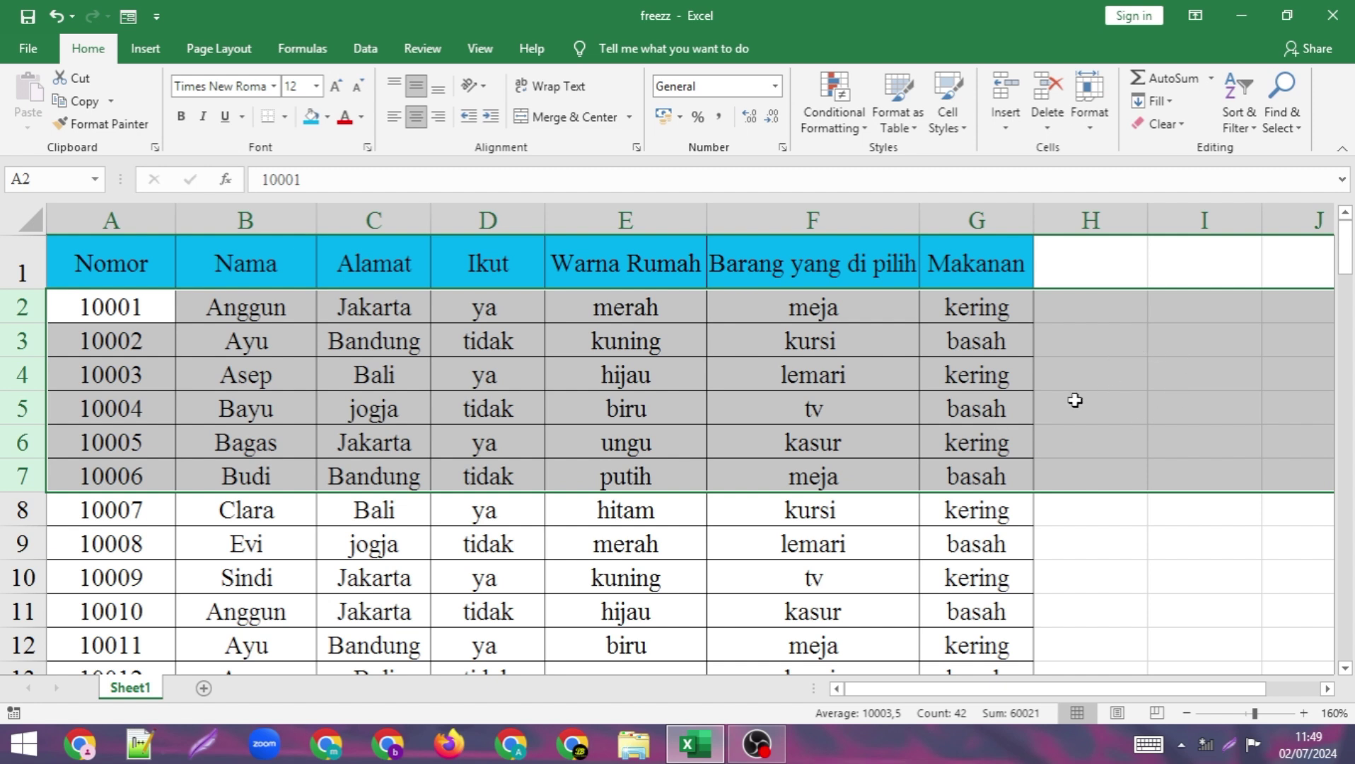
left_click(870, 479)
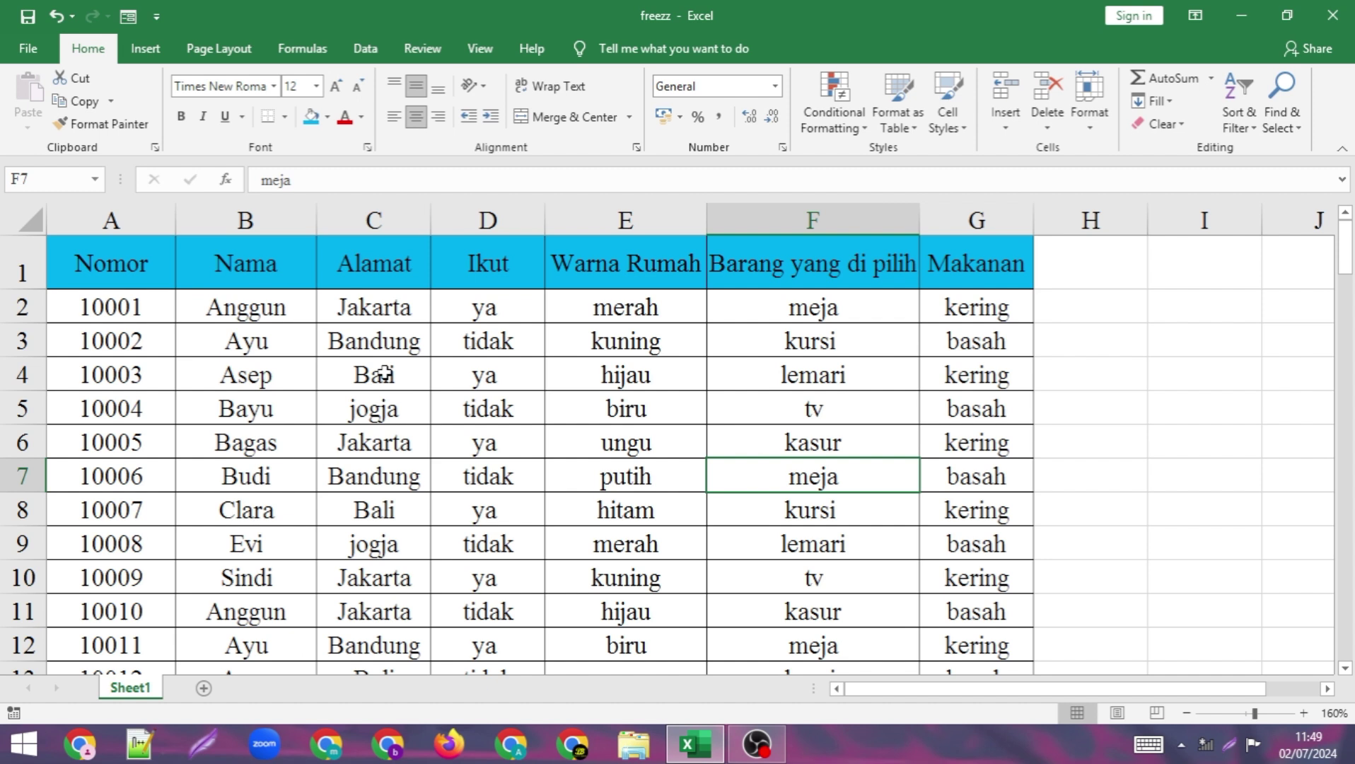
left_click(247, 264)
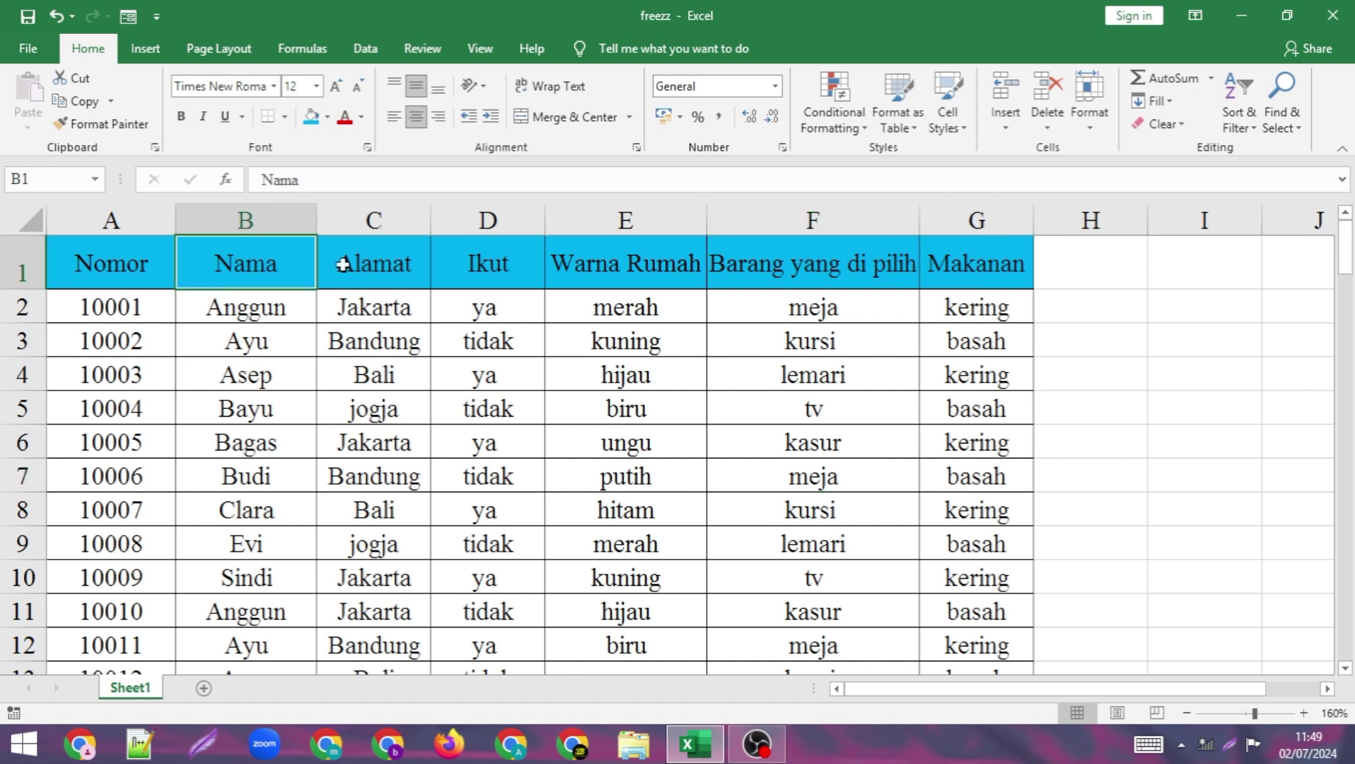
left_click(626, 271)
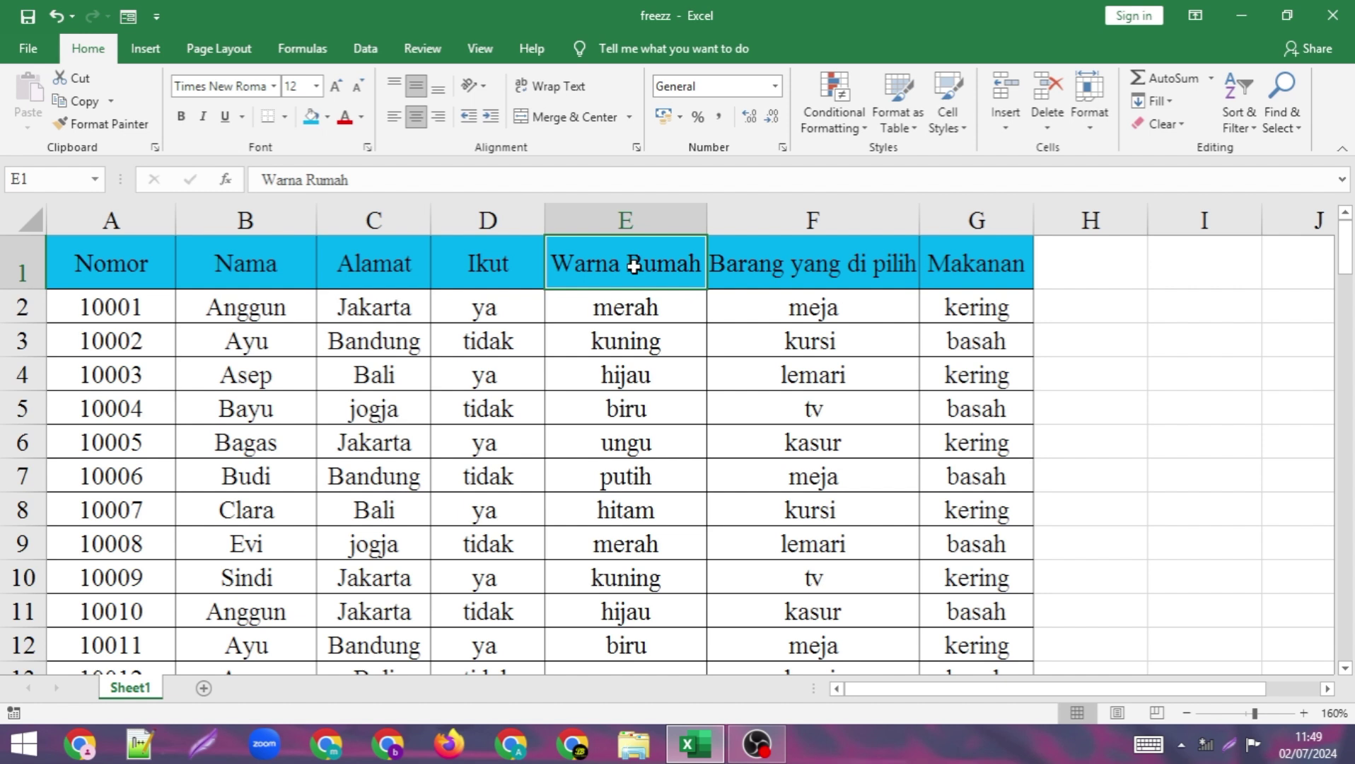
Select E1:E104 with Ctrl+Shift+Down and scroll through to verify the selection
key("ctrl+shift+Down")
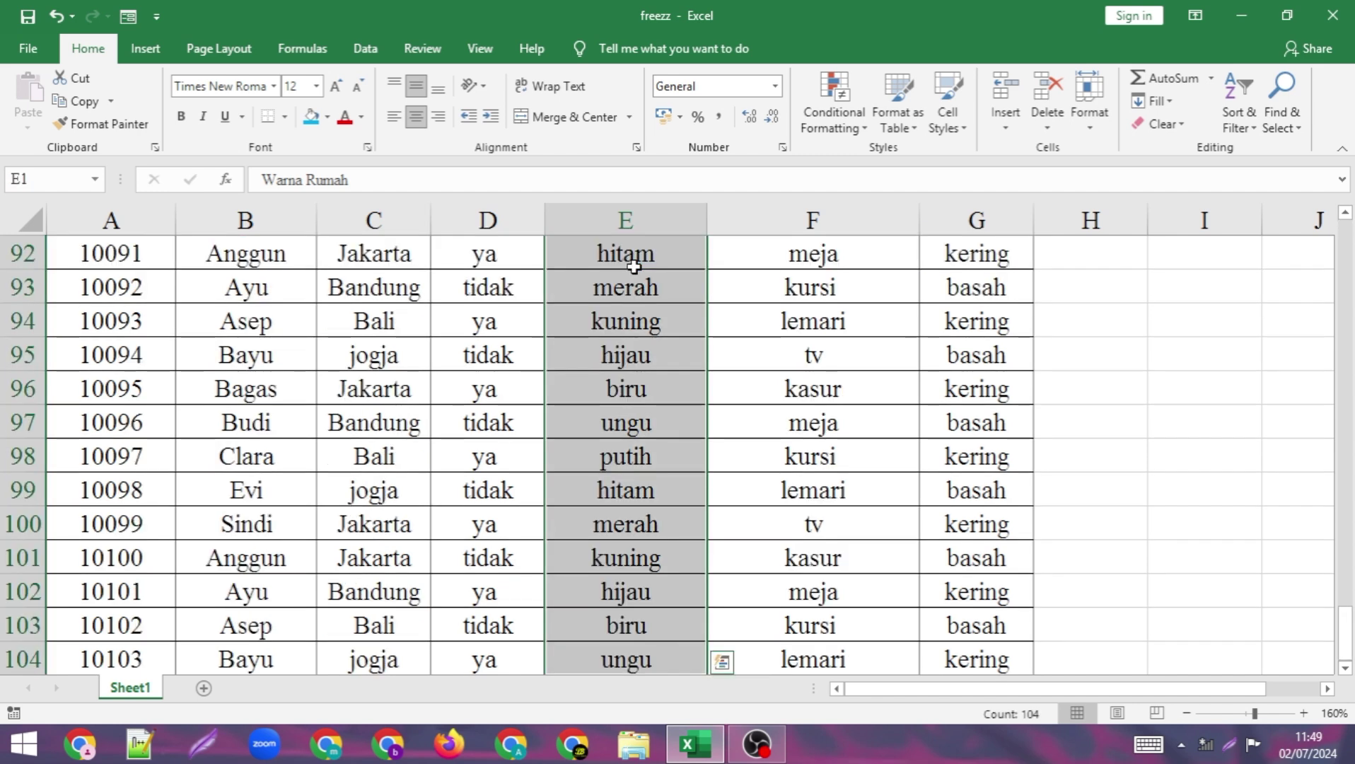
scroll(635, 297, "down", 2)
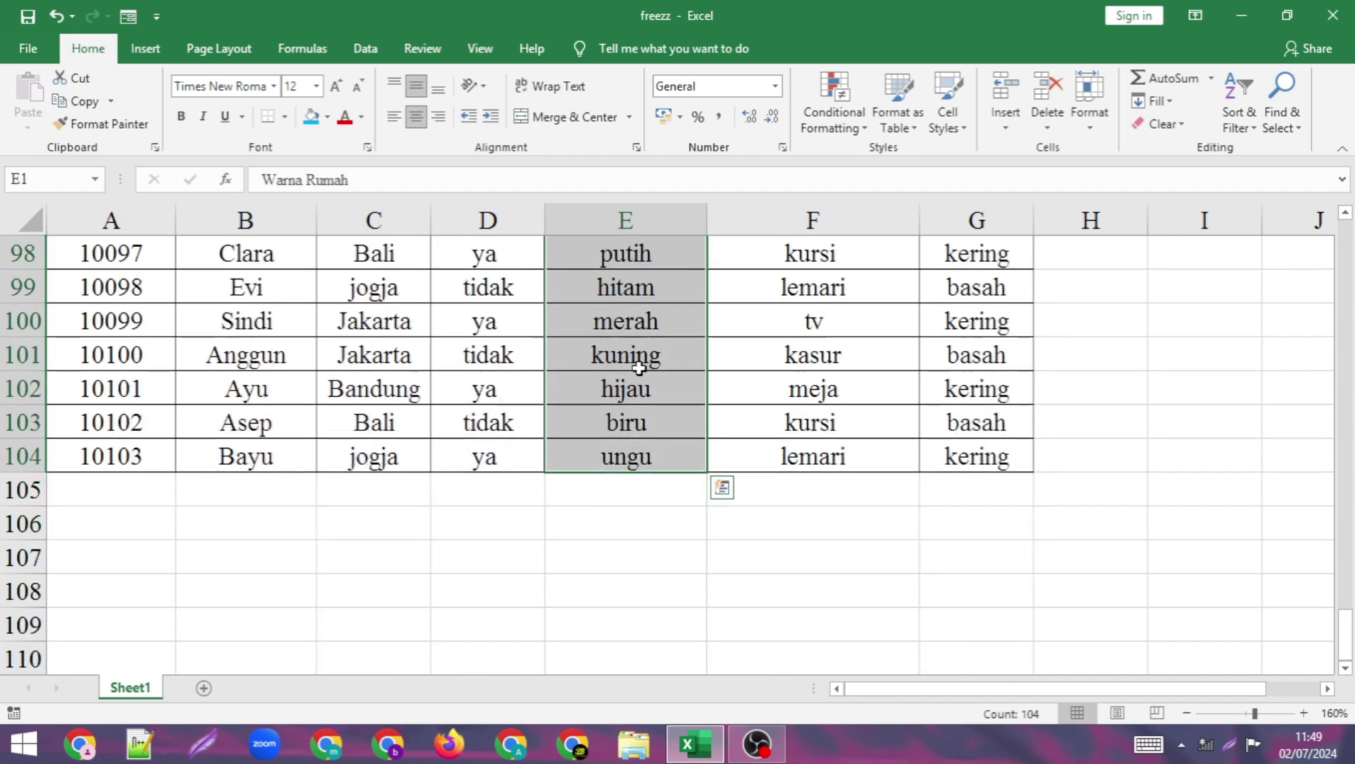
scroll(641, 368, "up", 7)
scroll(642, 387, "up", 11)
scroll(642, 387, "up", 13)
scroll(644, 382, "up", 2)
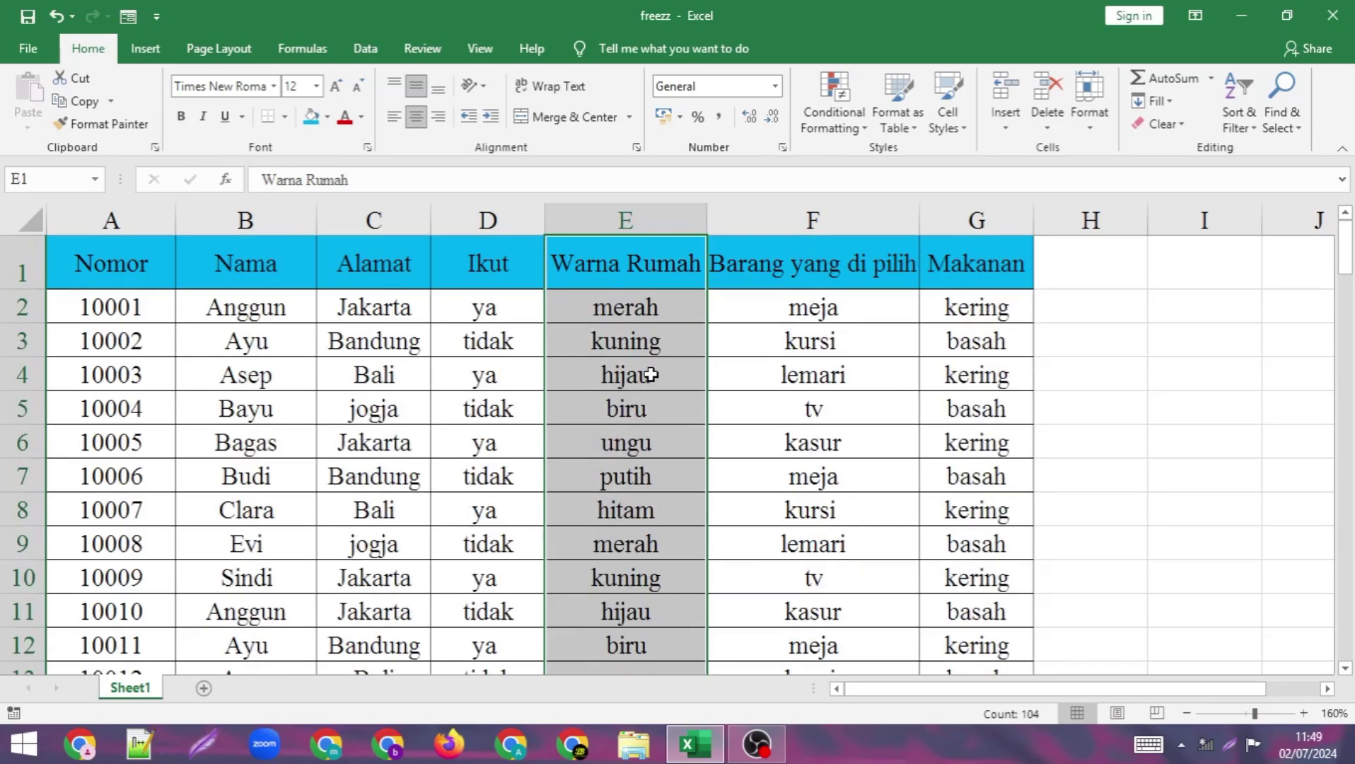
scroll(667, 258, "down", 4)
scroll(651, 354, "down", 7)
scroll(662, 396, "down", 13)
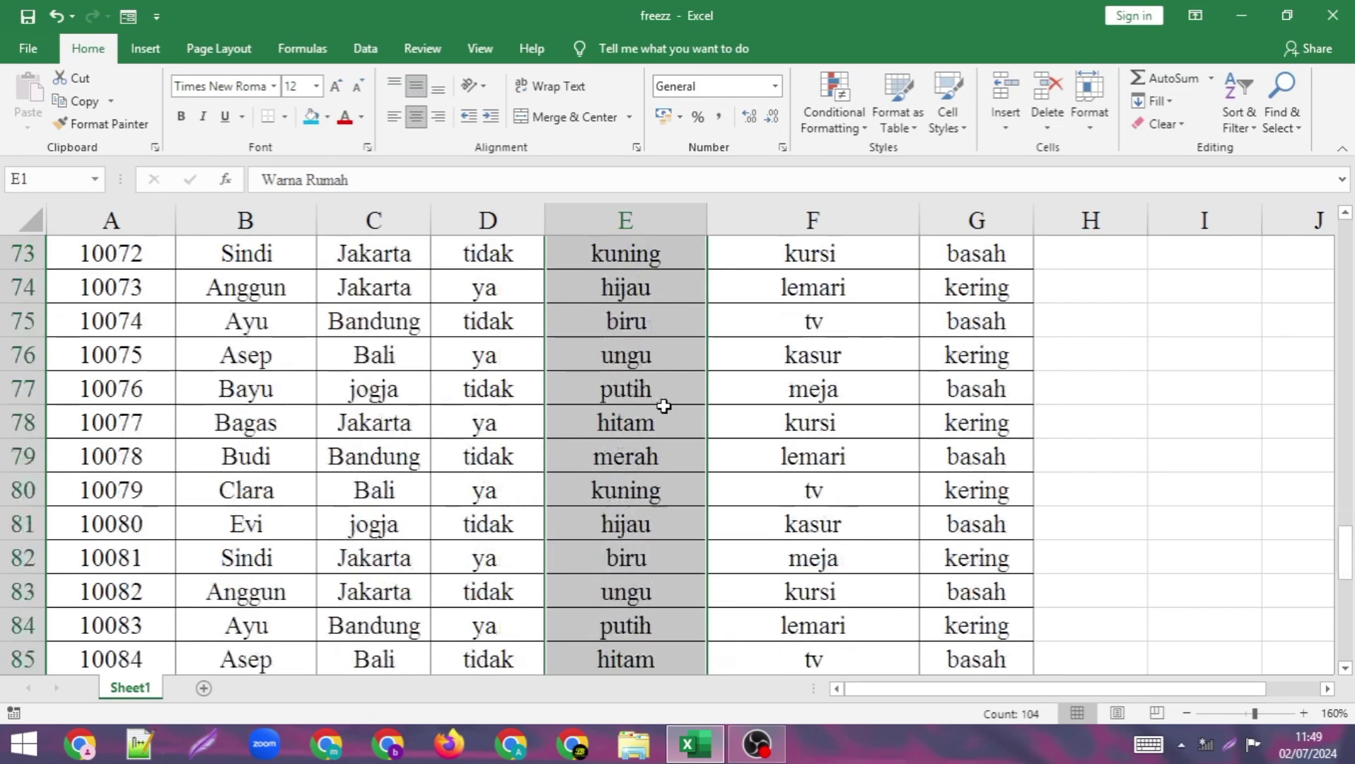
scroll(662, 401, "down", 5)
scroll(663, 405, "down", 5)
scroll(640, 413, "up", 2)
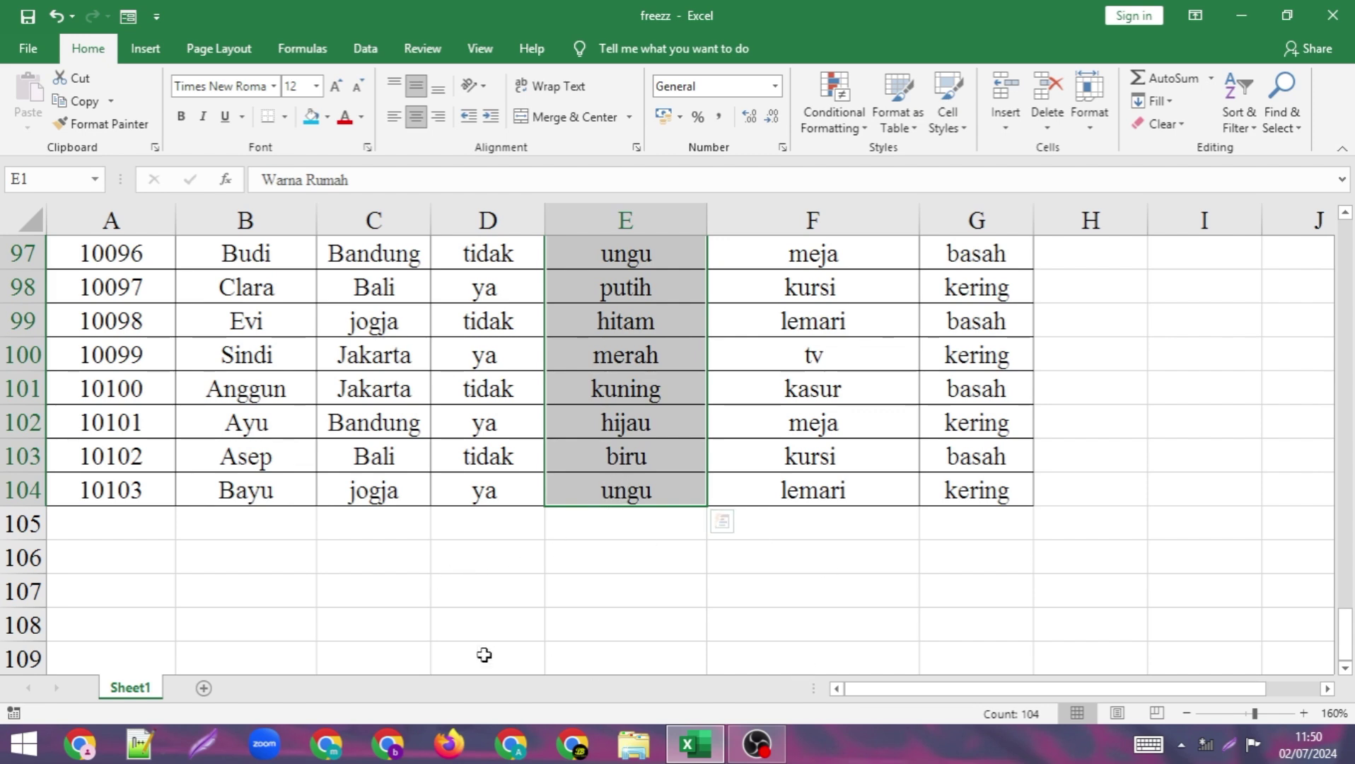
scroll(640, 598, "up", 6)
scroll(642, 595, "up", 6)
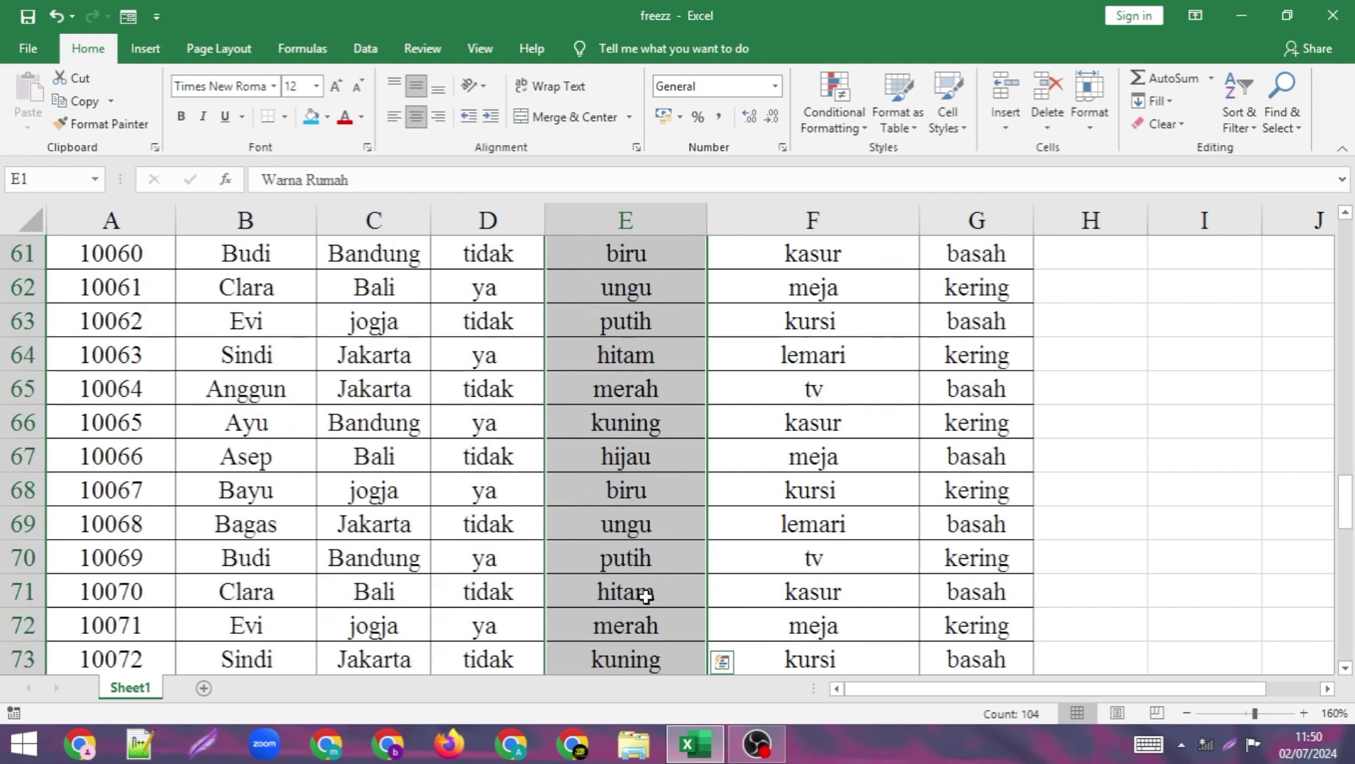
scroll(642, 596, "up", 10)
scroll(644, 587, "up", 8)
scroll(645, 580, "up", 2)
Select the first record A2:G2 with Ctrl+Shift+Right, then pick cell F4 and finally A1
left_click(332, 314)
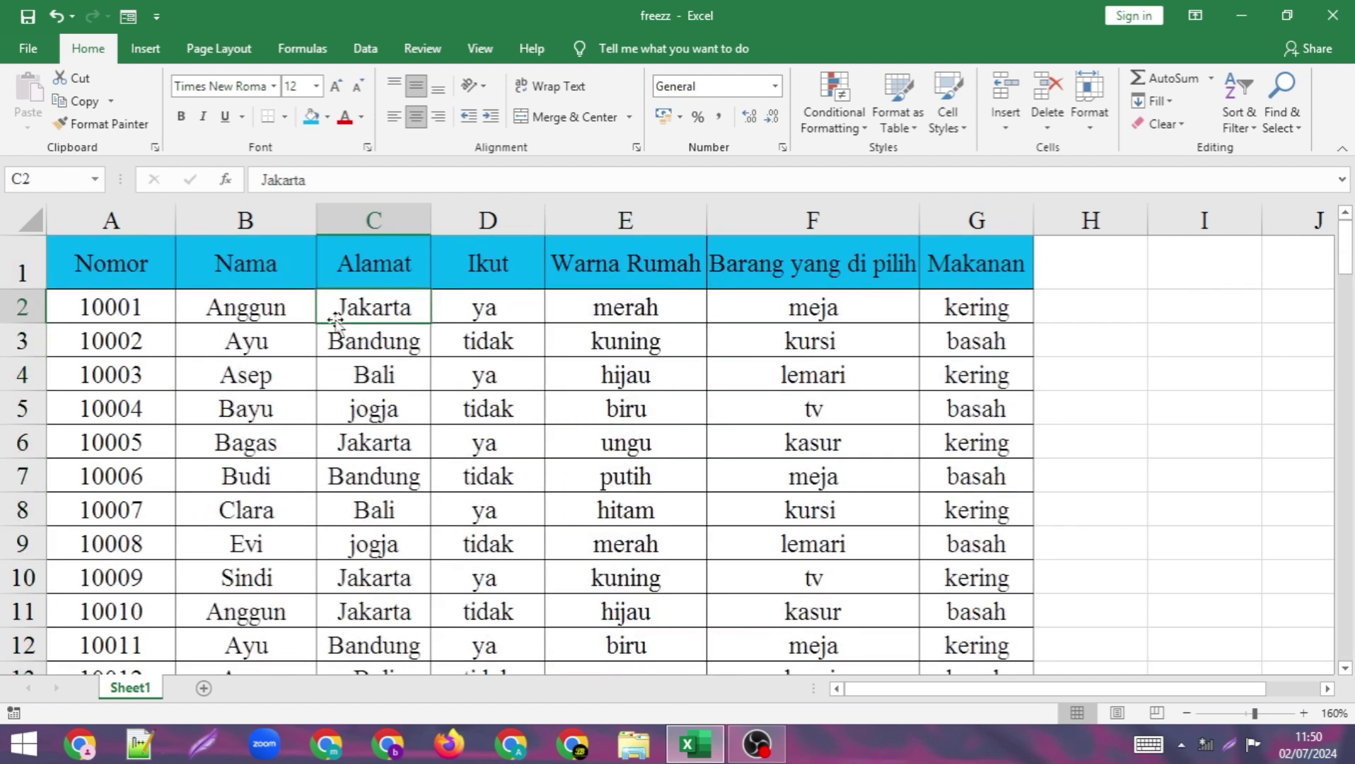
left_click(89, 305)
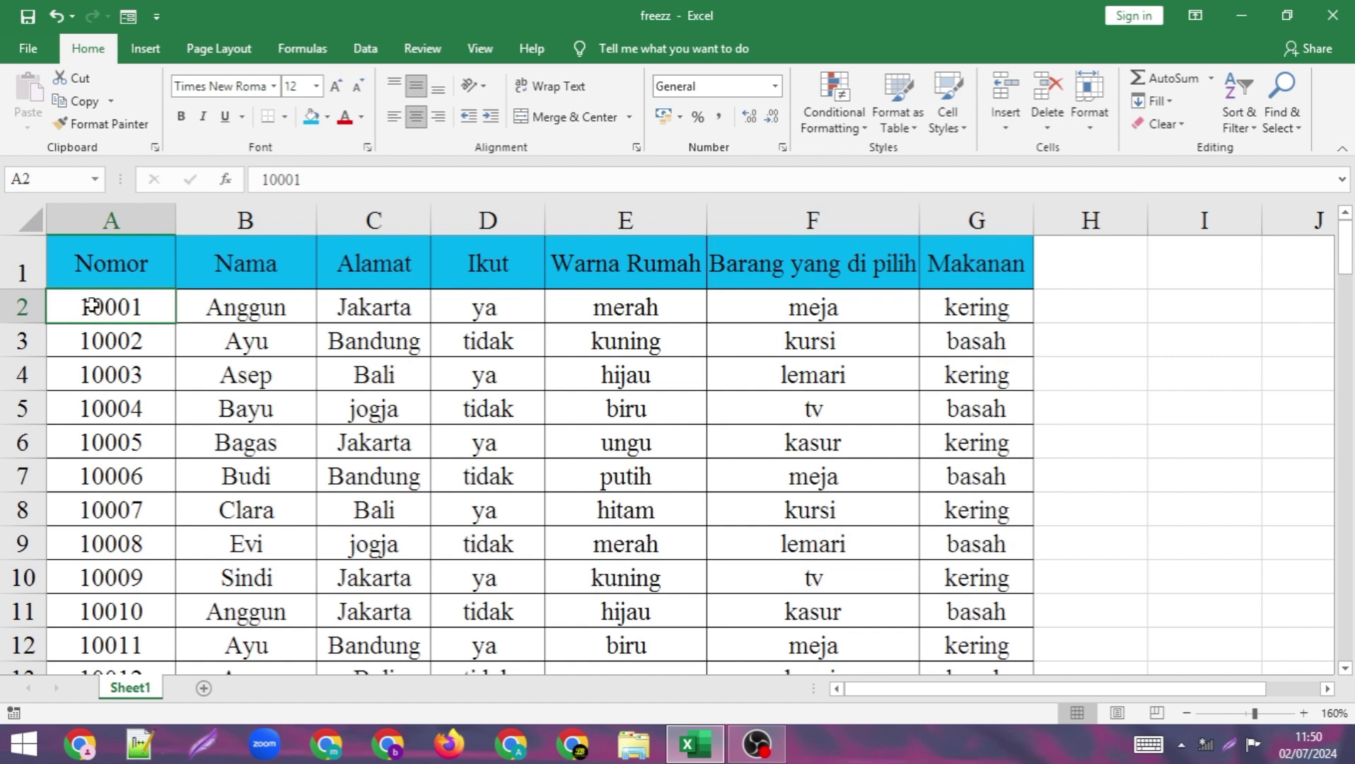
key("ctrl+shift+Right")
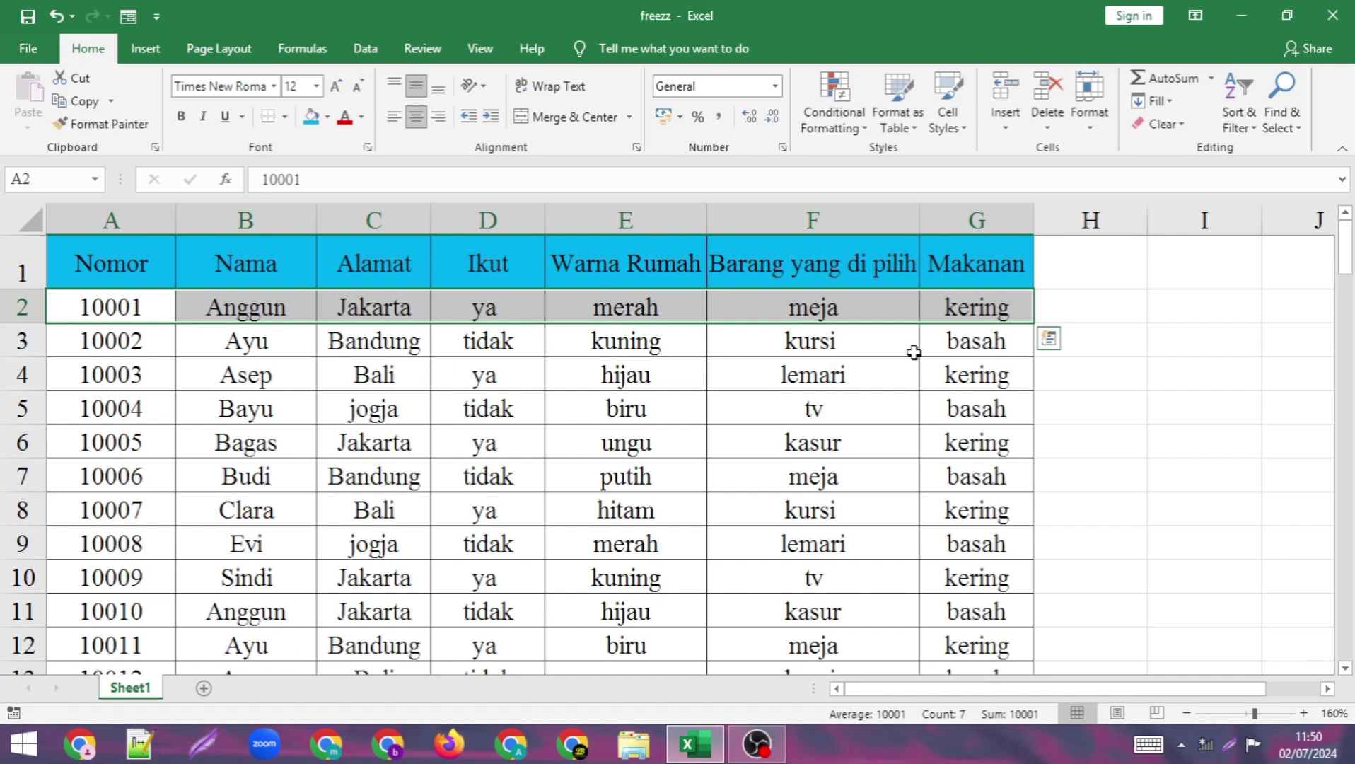
left_click(848, 369)
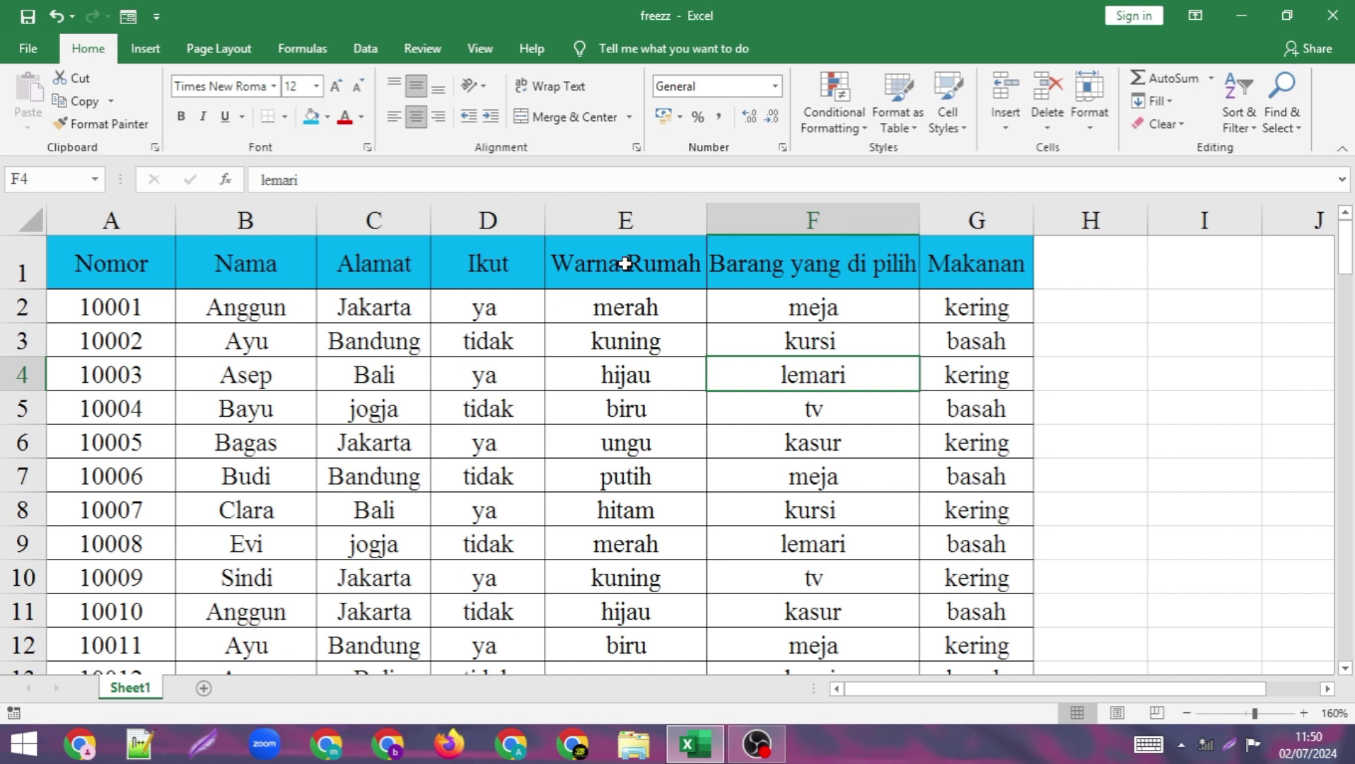
left_click(120, 260)
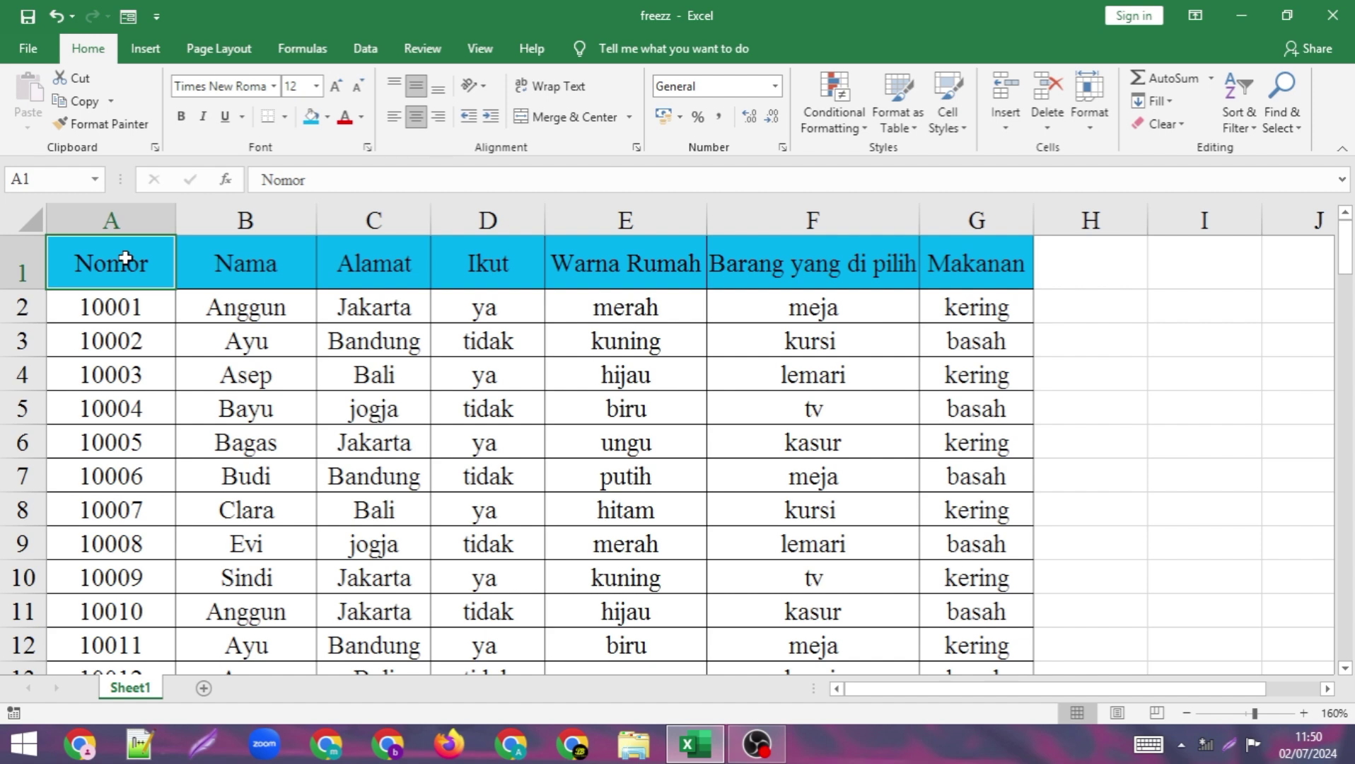
Select A1:A104, then extend it across columns C and on to G for the whole table
key("ctrl+shift+Down")
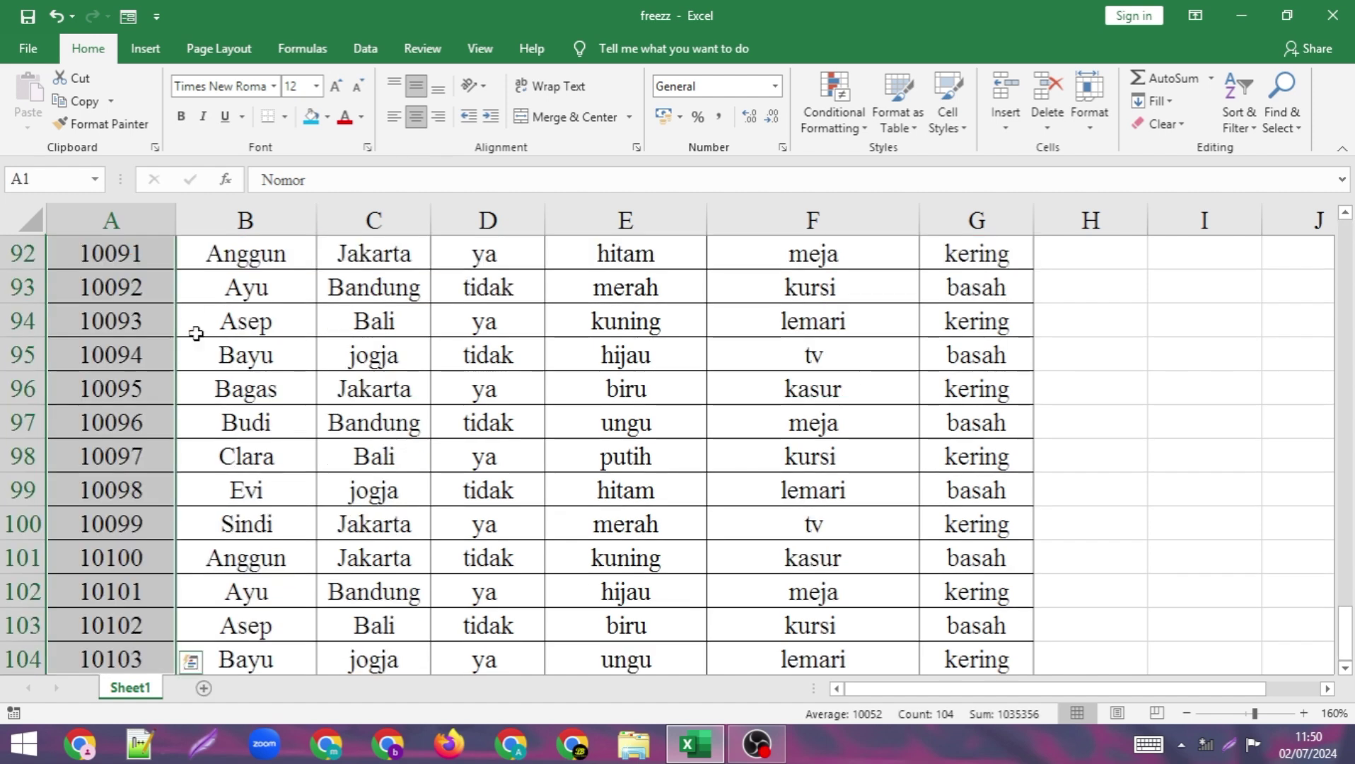
scroll(223, 375, "up", 7)
scroll(223, 374, "up", 7)
scroll(223, 375, "up", 5)
scroll(222, 374, "up", 5)
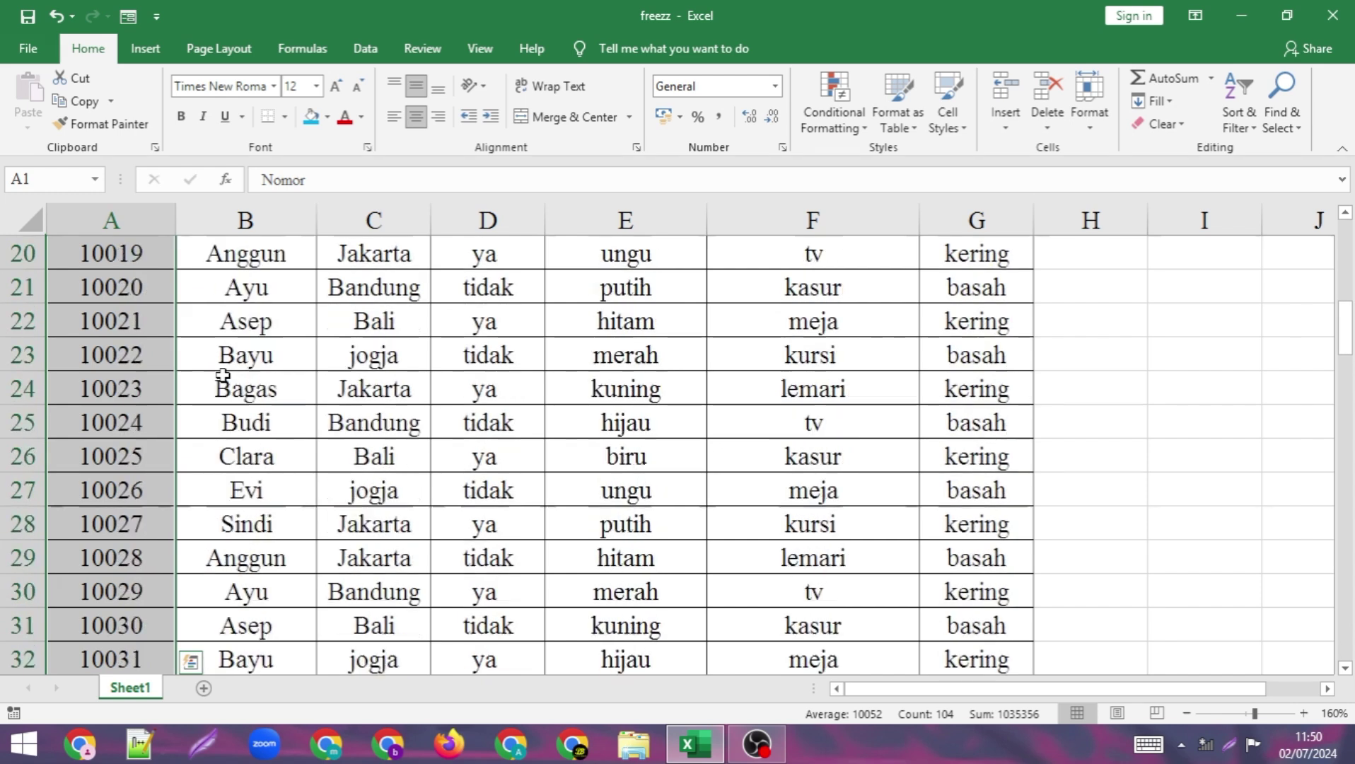
scroll(219, 376, "up", 6)
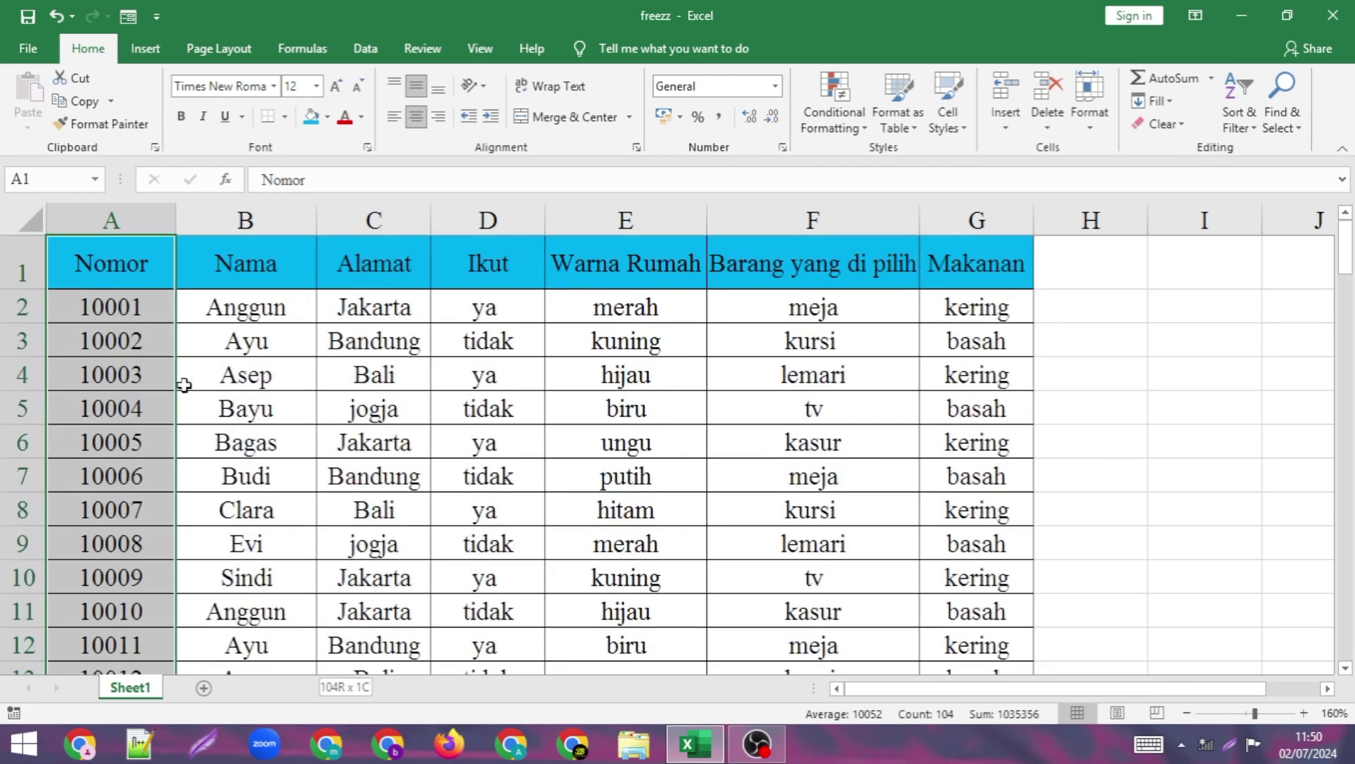
left_click_drag(111, 263, 373, 660)
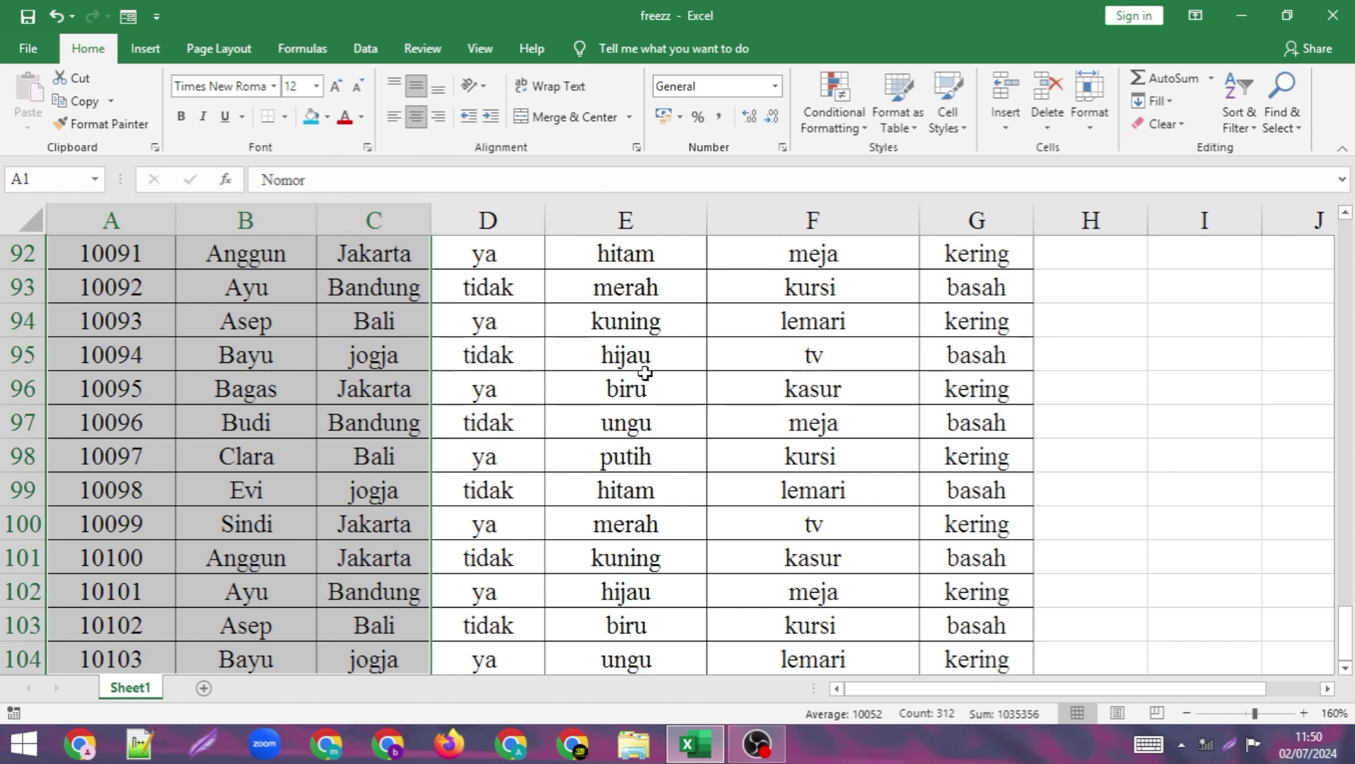
key("ctrl+shift+Right")
Review the whole-table selection, then switch to selecting the entire Warna Rumah column E
scroll(645, 373, "up", 8)
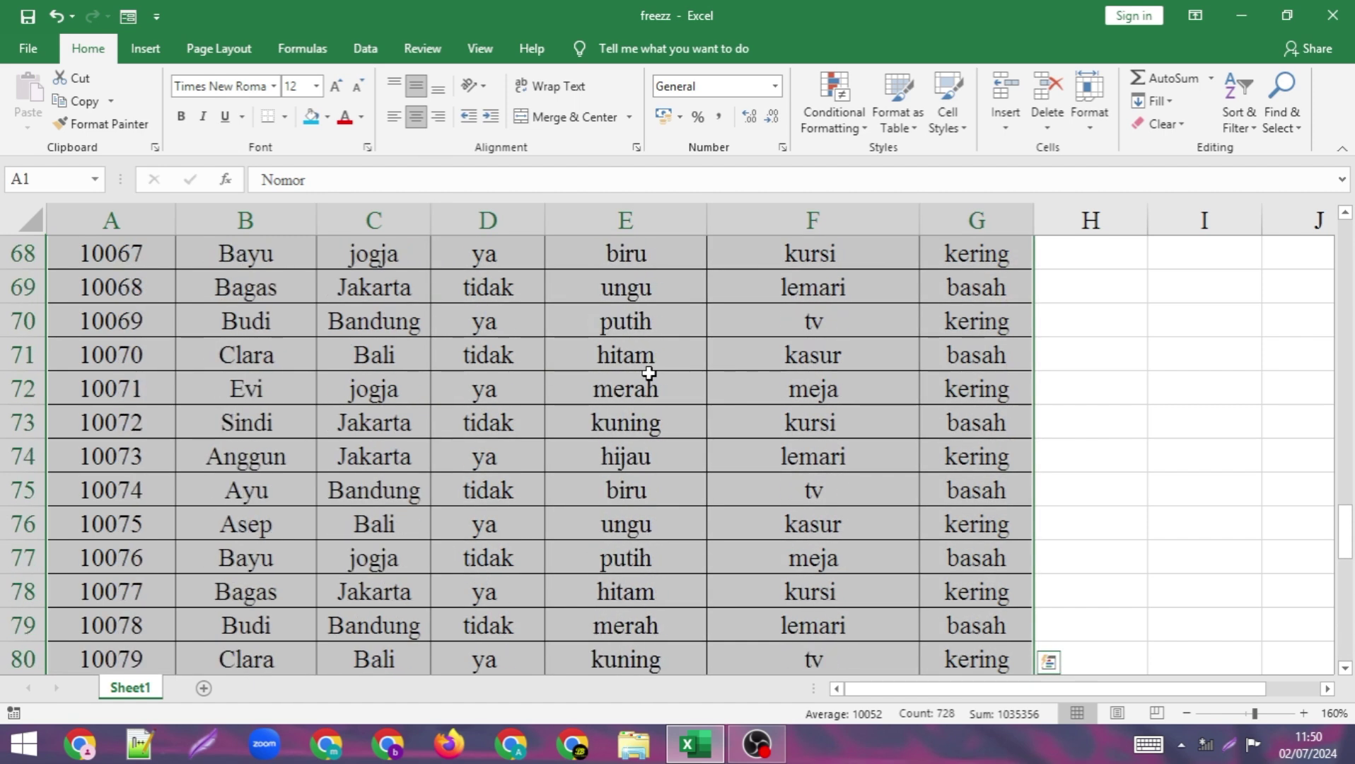
scroll(645, 372, "up", 8)
scroll(645, 373, "up", 7)
scroll(649, 373, "up", 1)
scroll(649, 373, "down", 2)
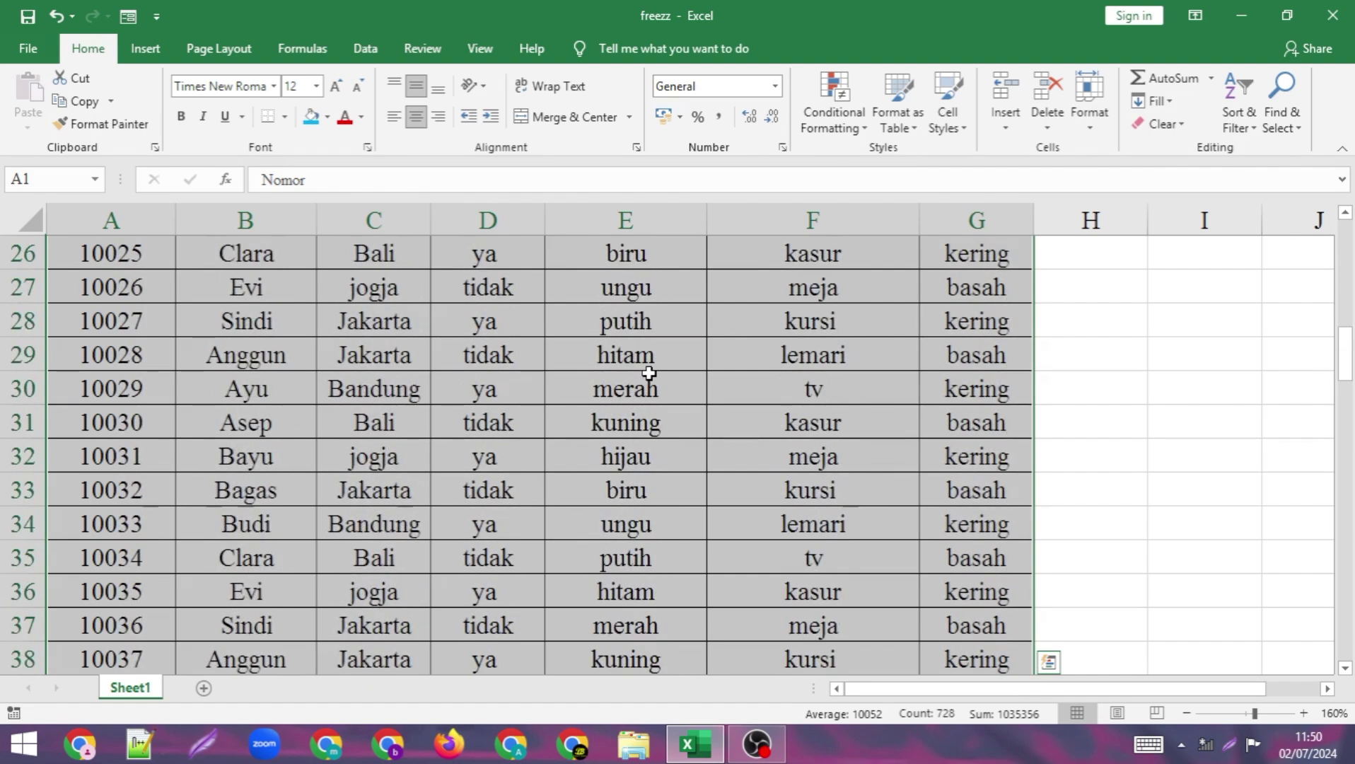
scroll(648, 372, "down", 10)
scroll(649, 373, "down", 11)
scroll(651, 381, "down", 5)
scroll(544, 532, "up", 5)
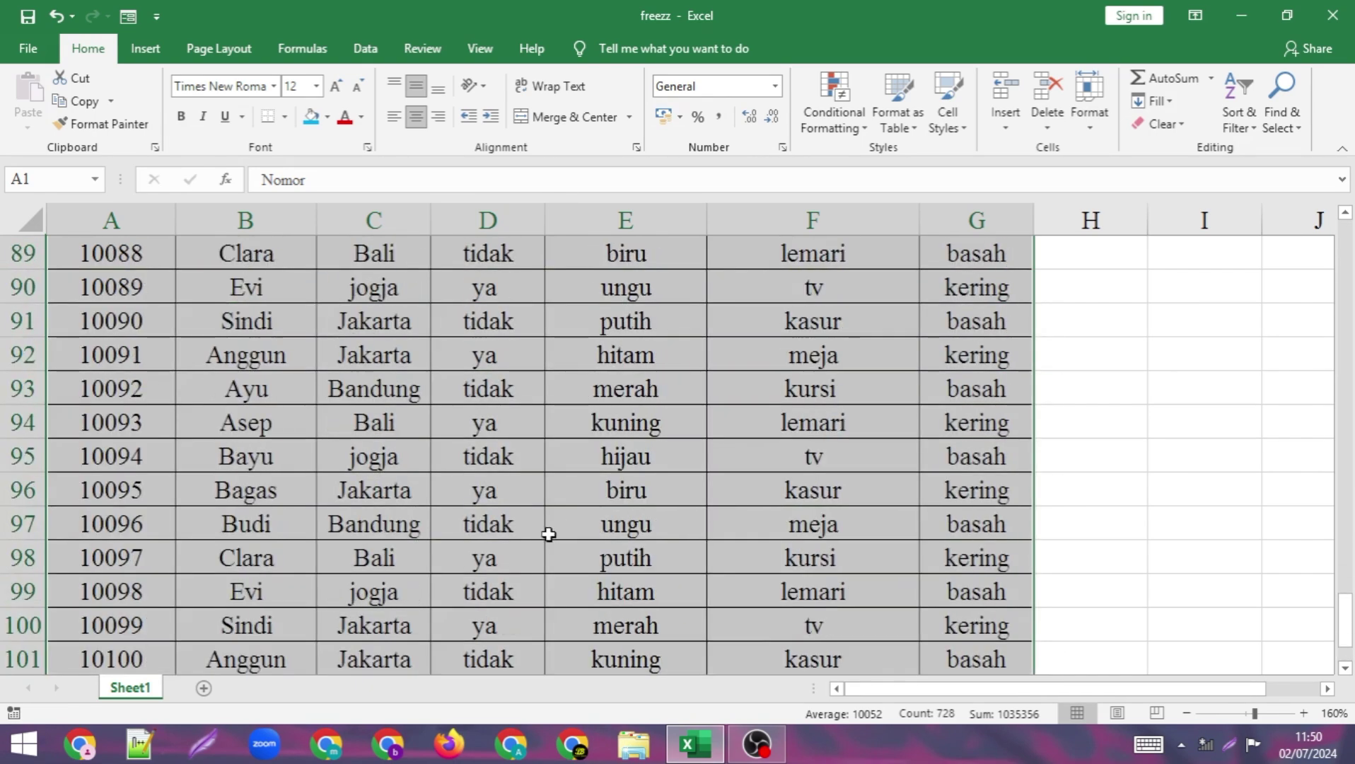
scroll(680, 514, "down", 4)
scroll(683, 514, "up", 11)
scroll(683, 515, "up", 11)
scroll(684, 514, "up", 6)
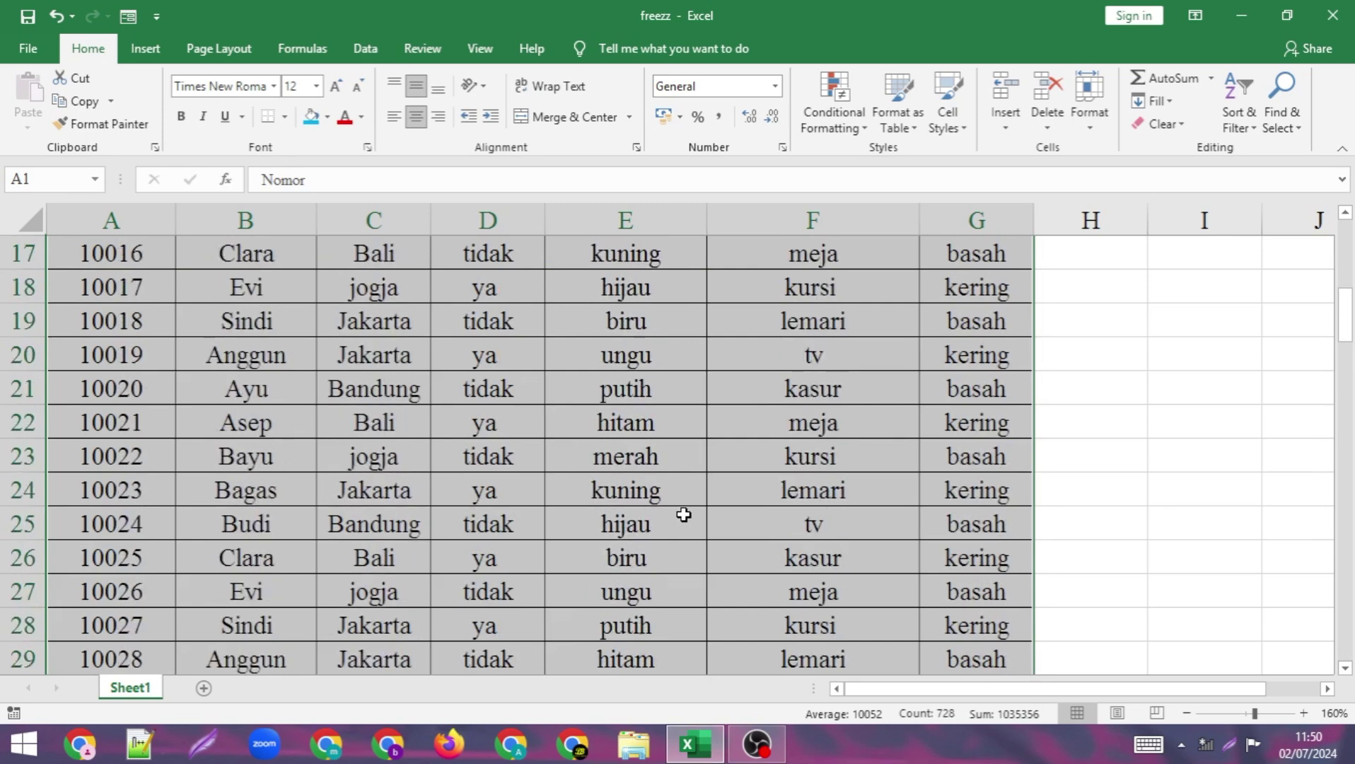
scroll(683, 515, "up", 6)
left_click(719, 485)
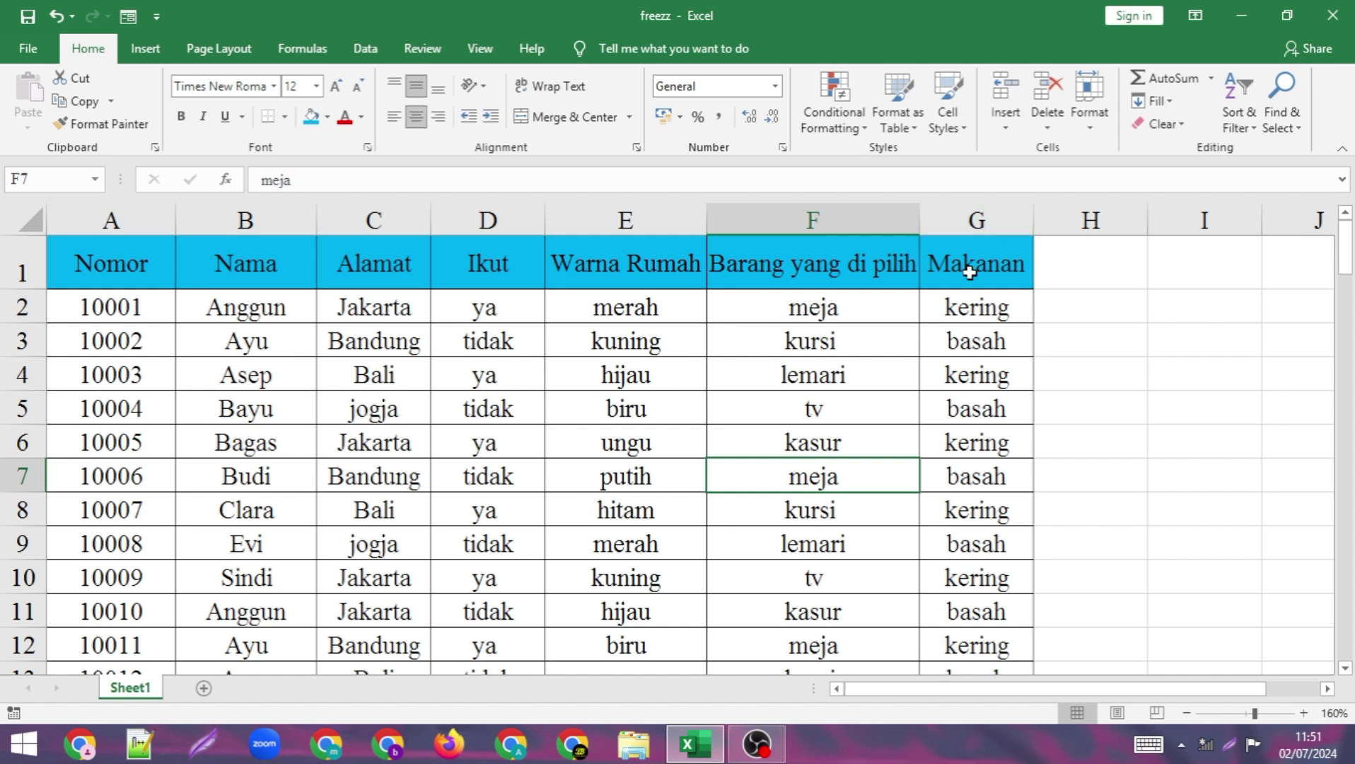
left_click(652, 220)
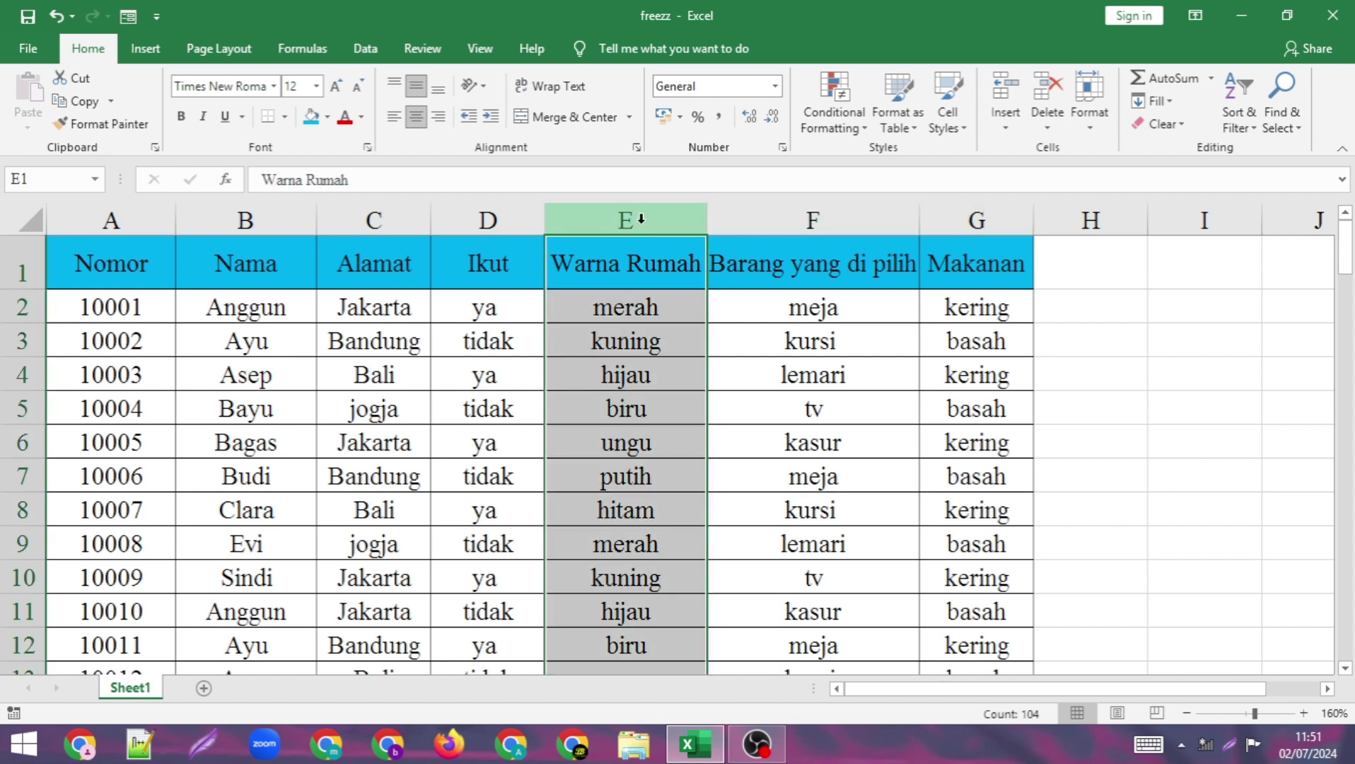
left_click(995, 220, "ctrl")
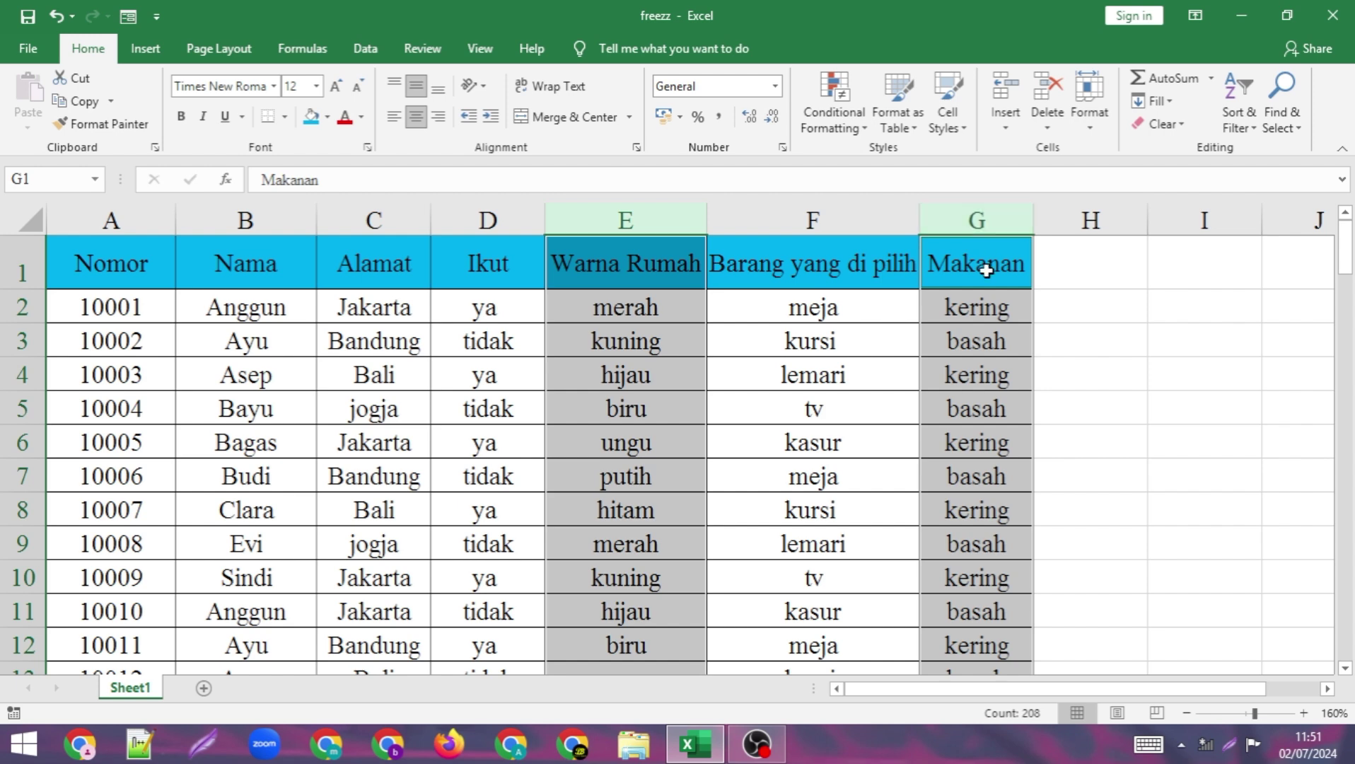
right_click(983, 266)
left_click(997, 287)
left_click(1181, 273)
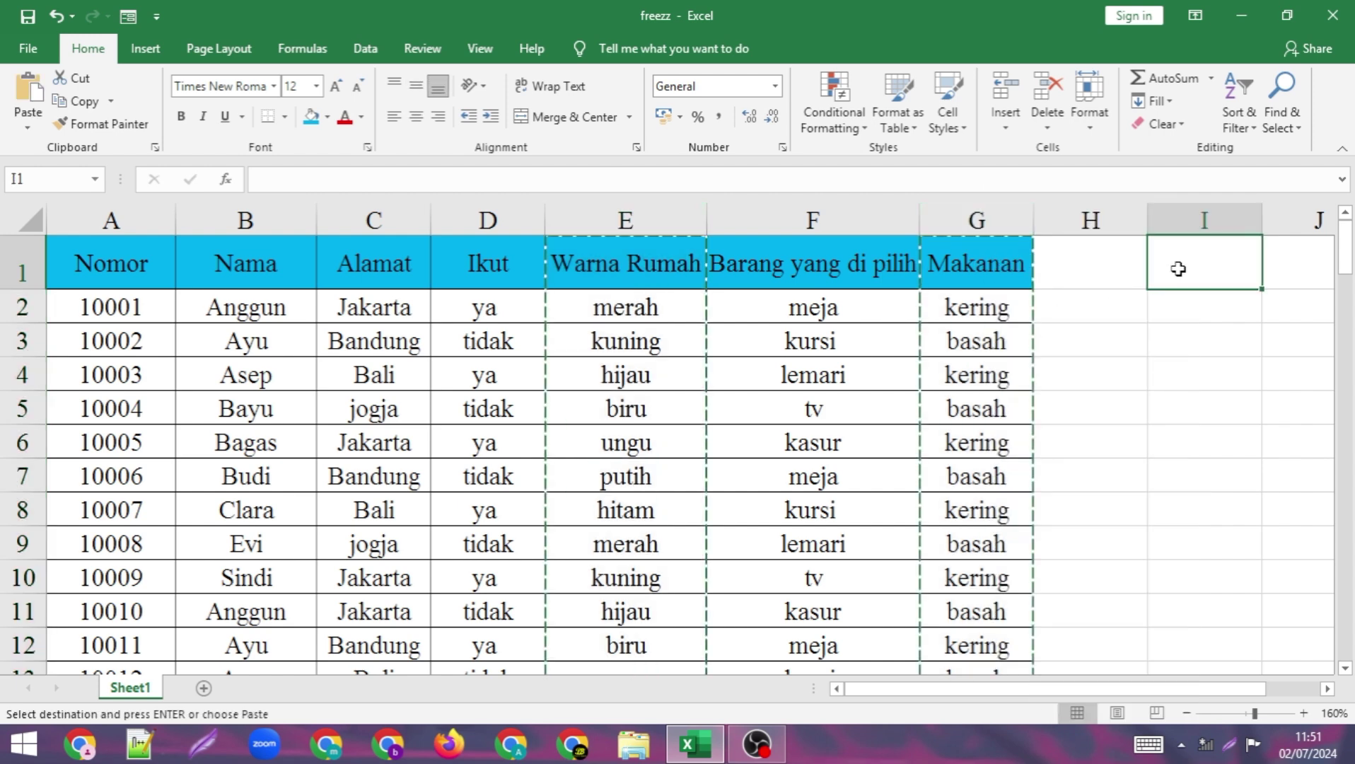
right_click(1180, 273)
left_click(1008, 366)
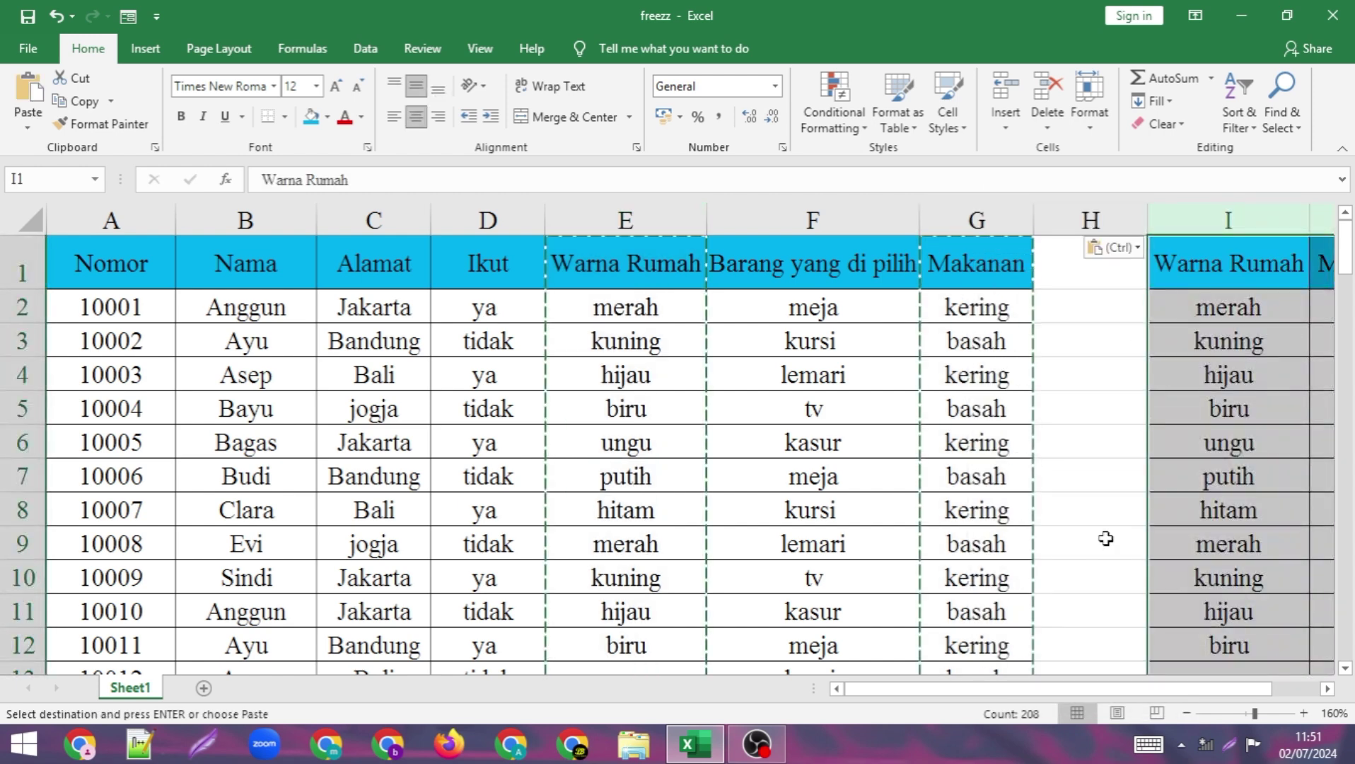
left_click_drag(1035, 690, 1083, 697)
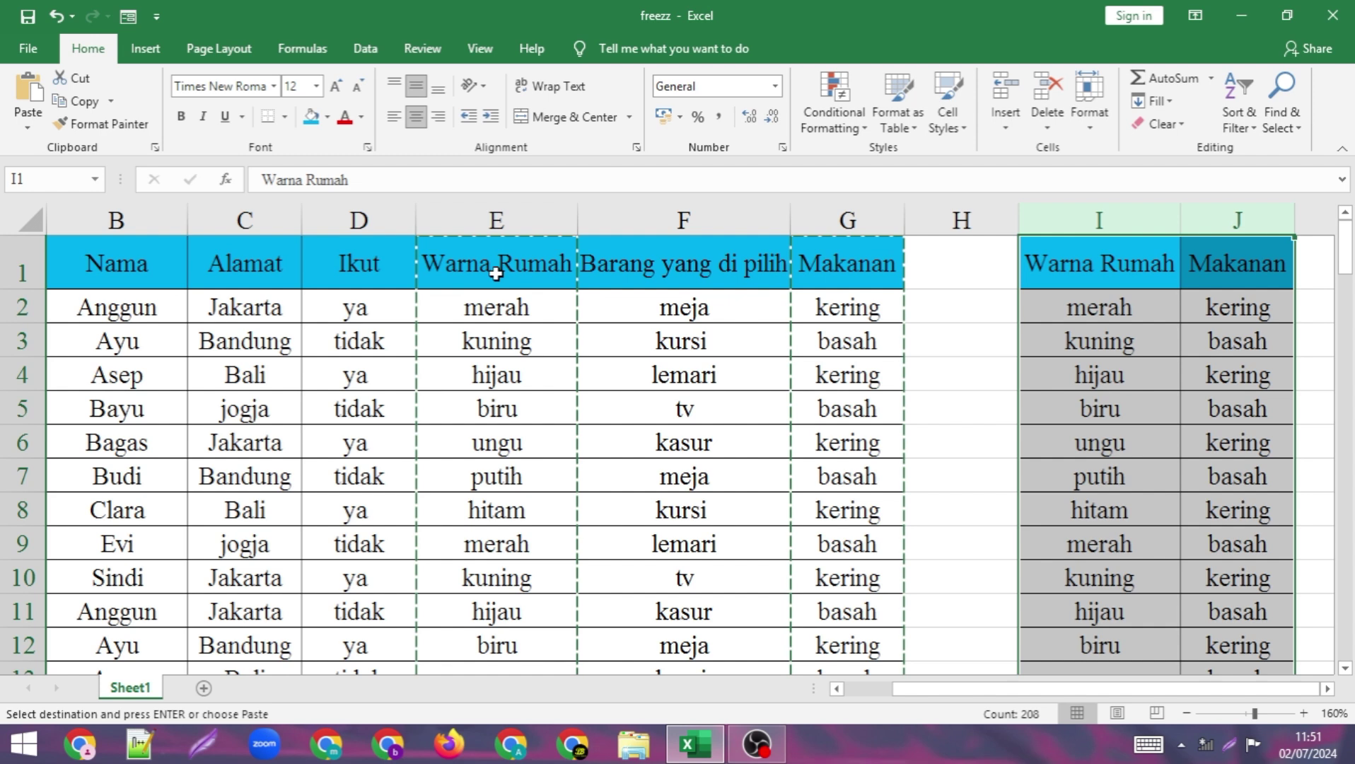
key("ctrl+z")
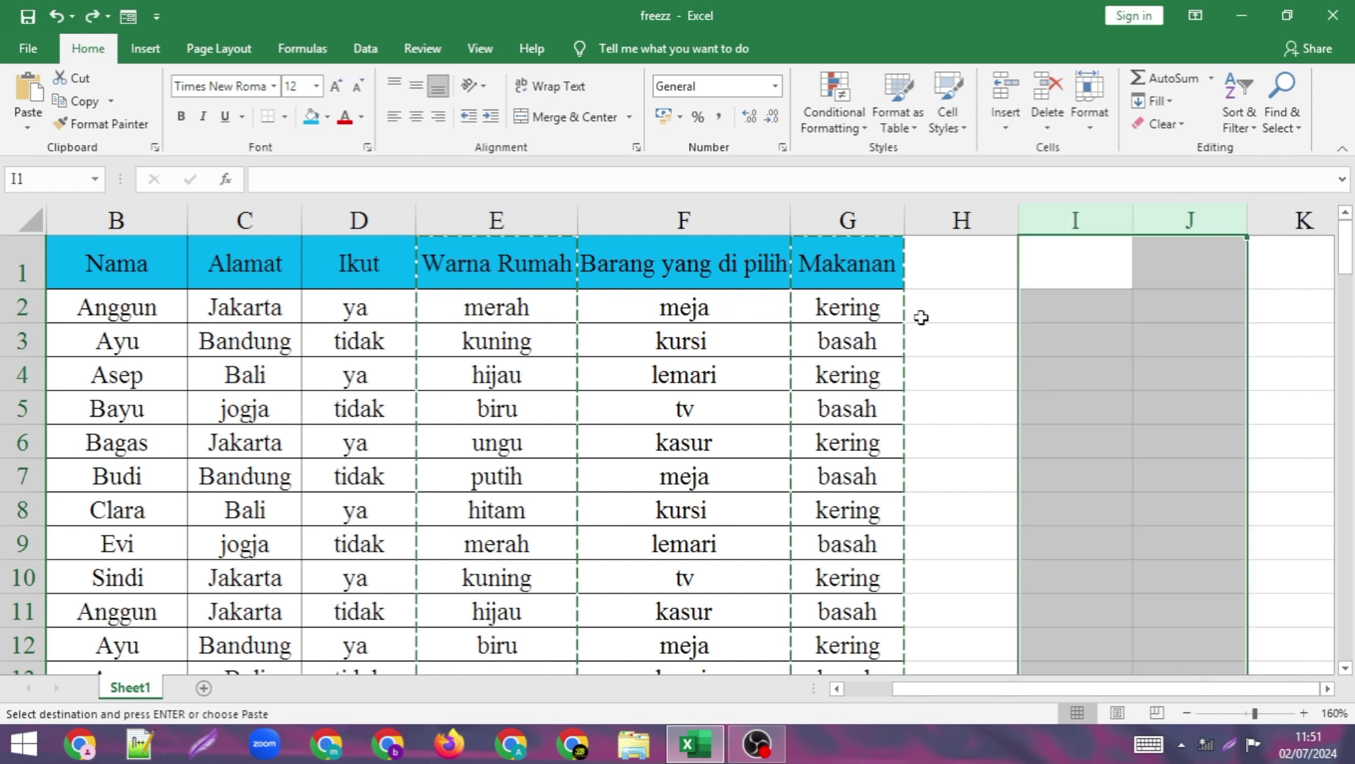
left_click(1001, 331)
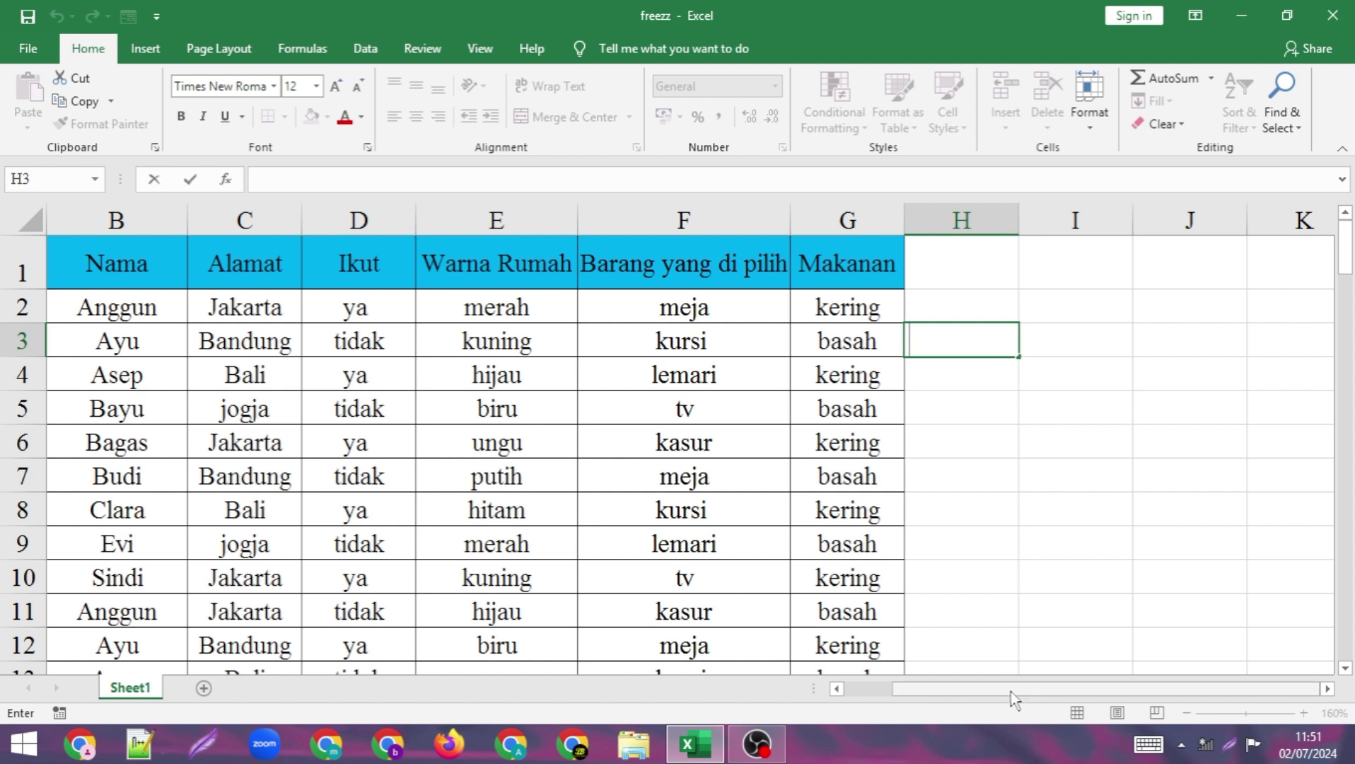
left_click_drag(1013, 690, 947, 690)
left_click(806, 538)
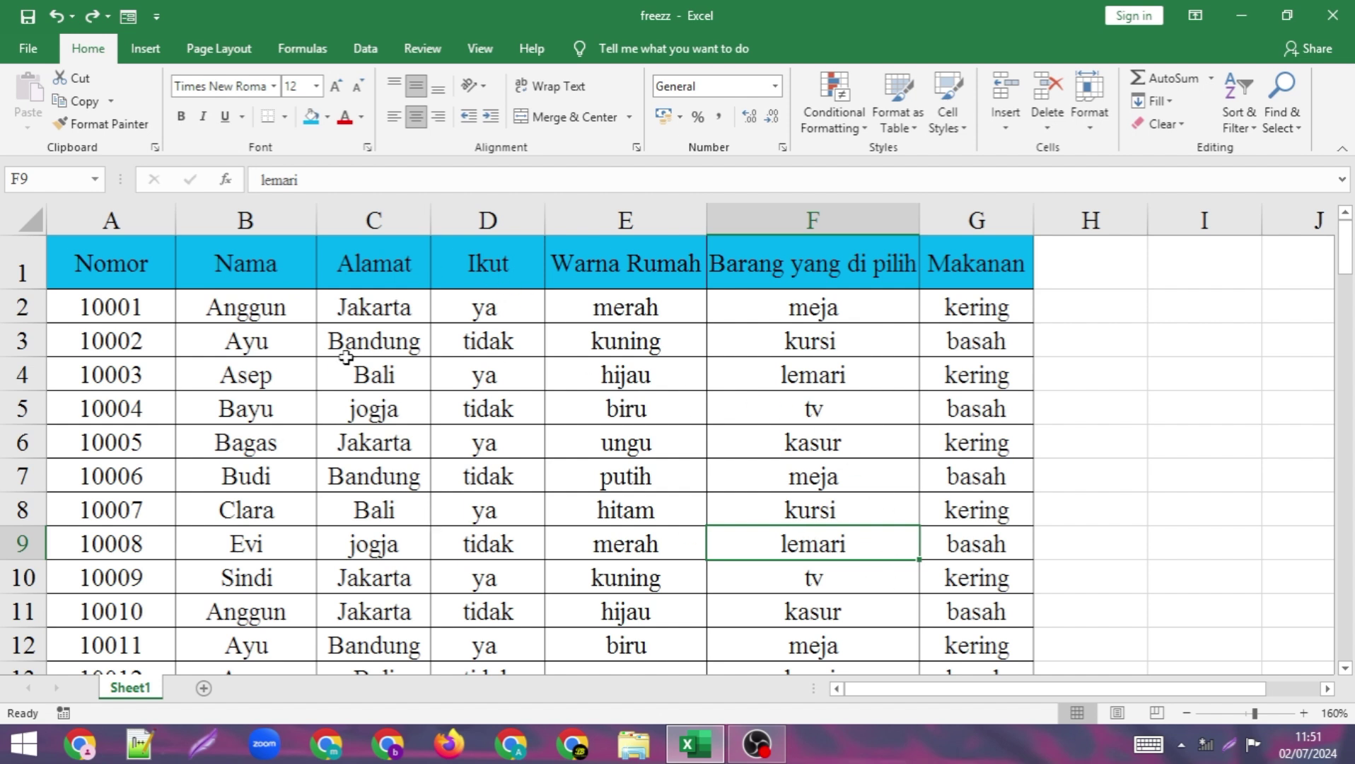
left_click(231, 306)
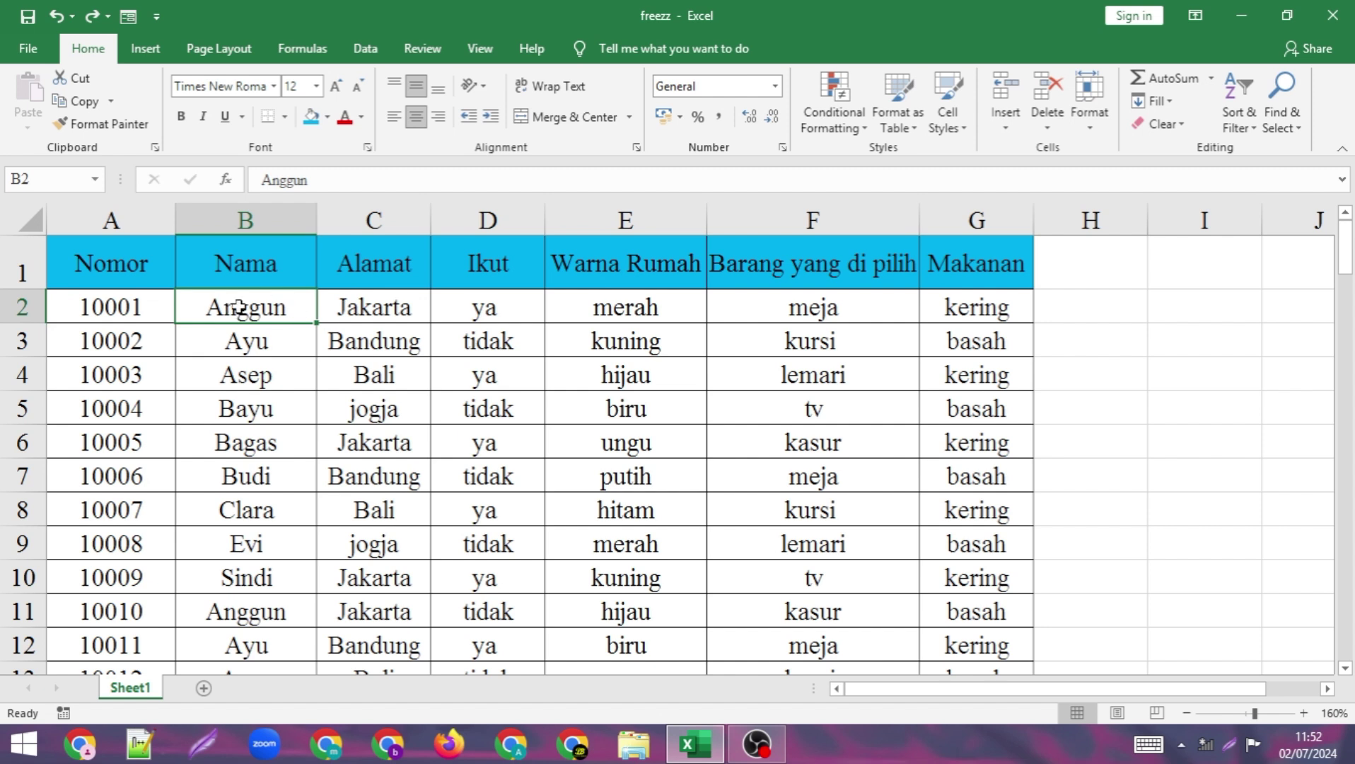
left_click(456, 351, "ctrl")
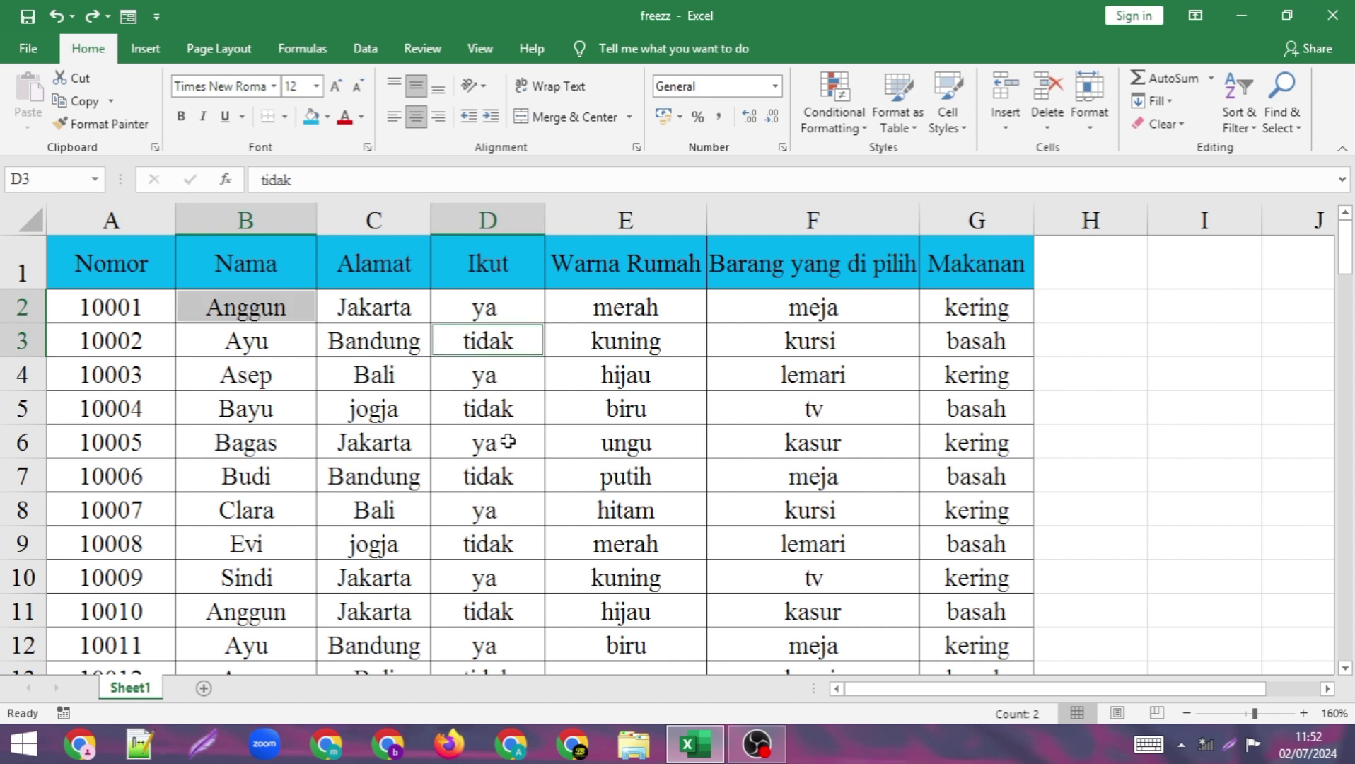
left_click(508, 442, "ctrl")
left_click(336, 483, "ctrl")
left_click(216, 433, "ctrl")
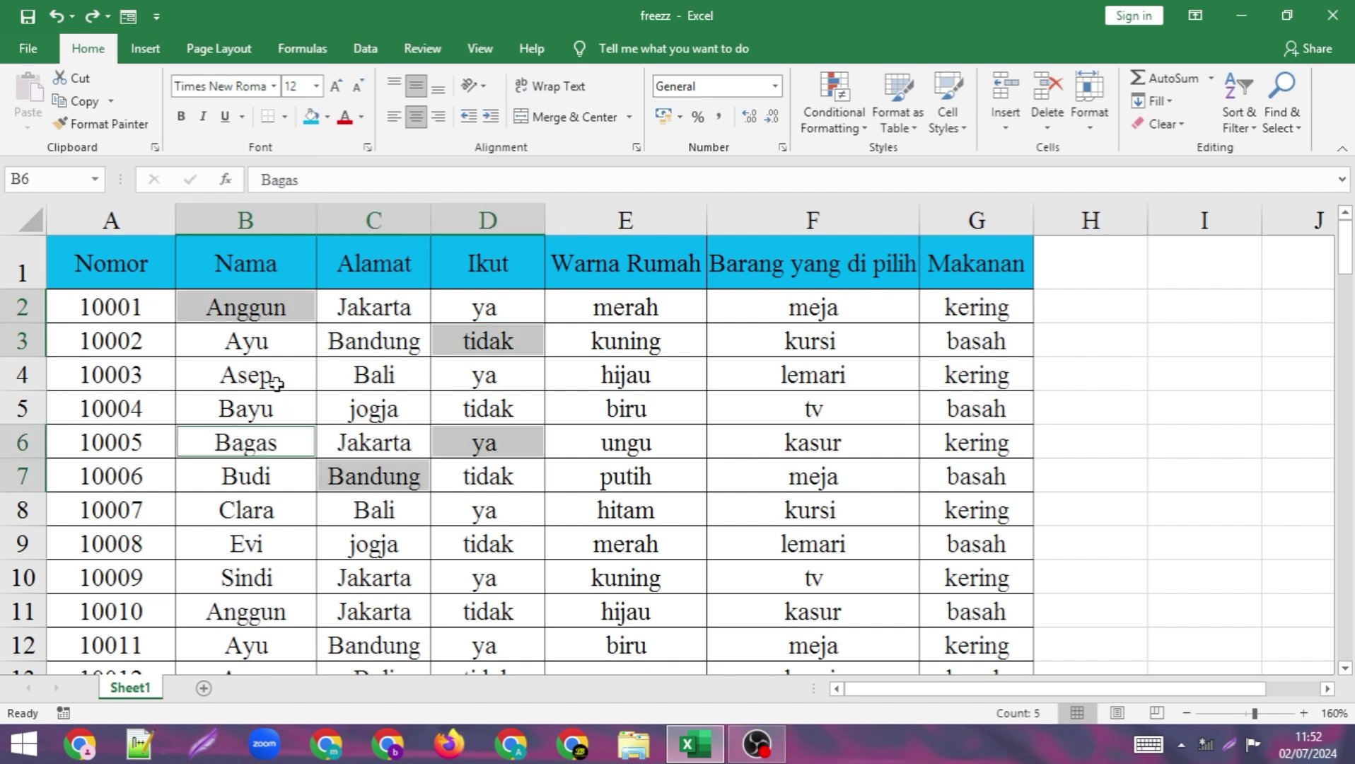
left_click(269, 382, "ctrl")
left_click(756, 428, "ctrl")
left_click(809, 383, "ctrl")
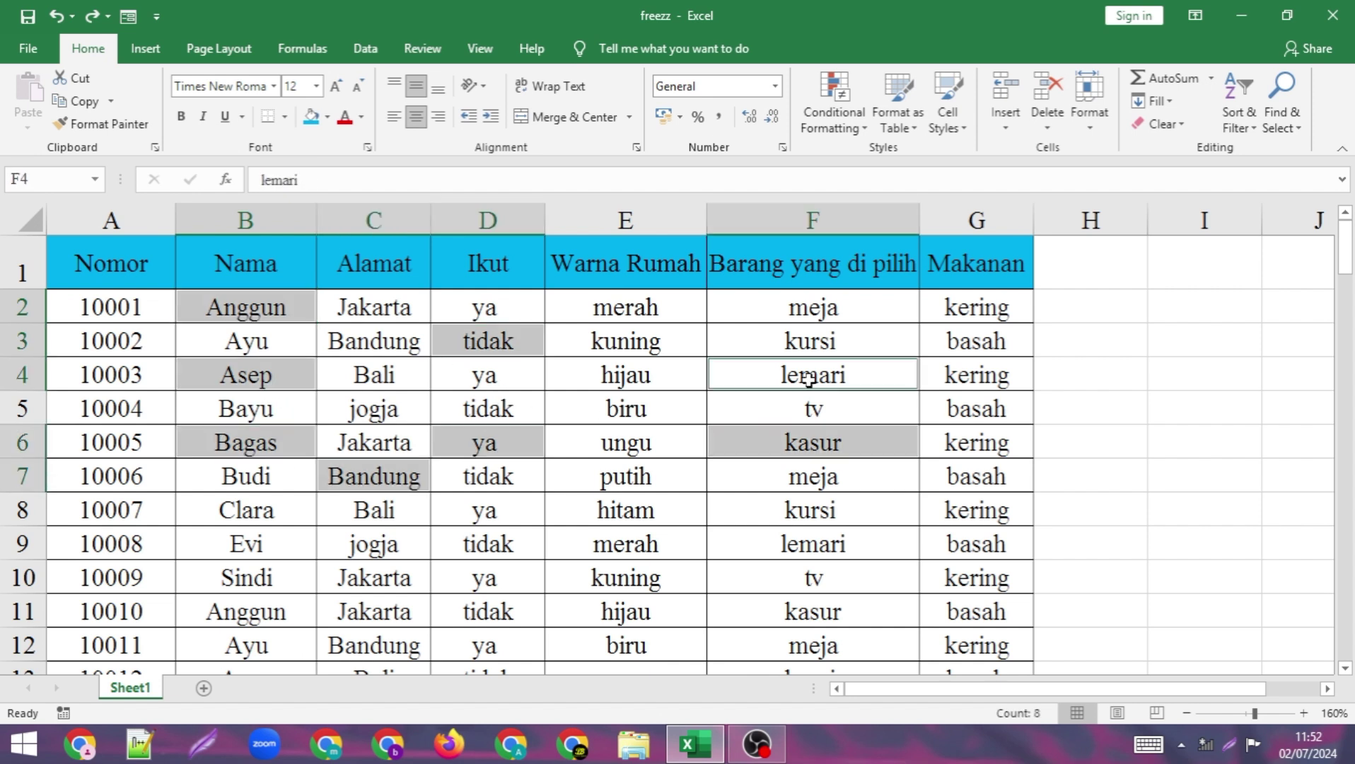
left_click(972, 379, "ctrl")
left_click(989, 514, "ctrl")
left_click(839, 564, "ctrl")
left_click(652, 552, "ctrl")
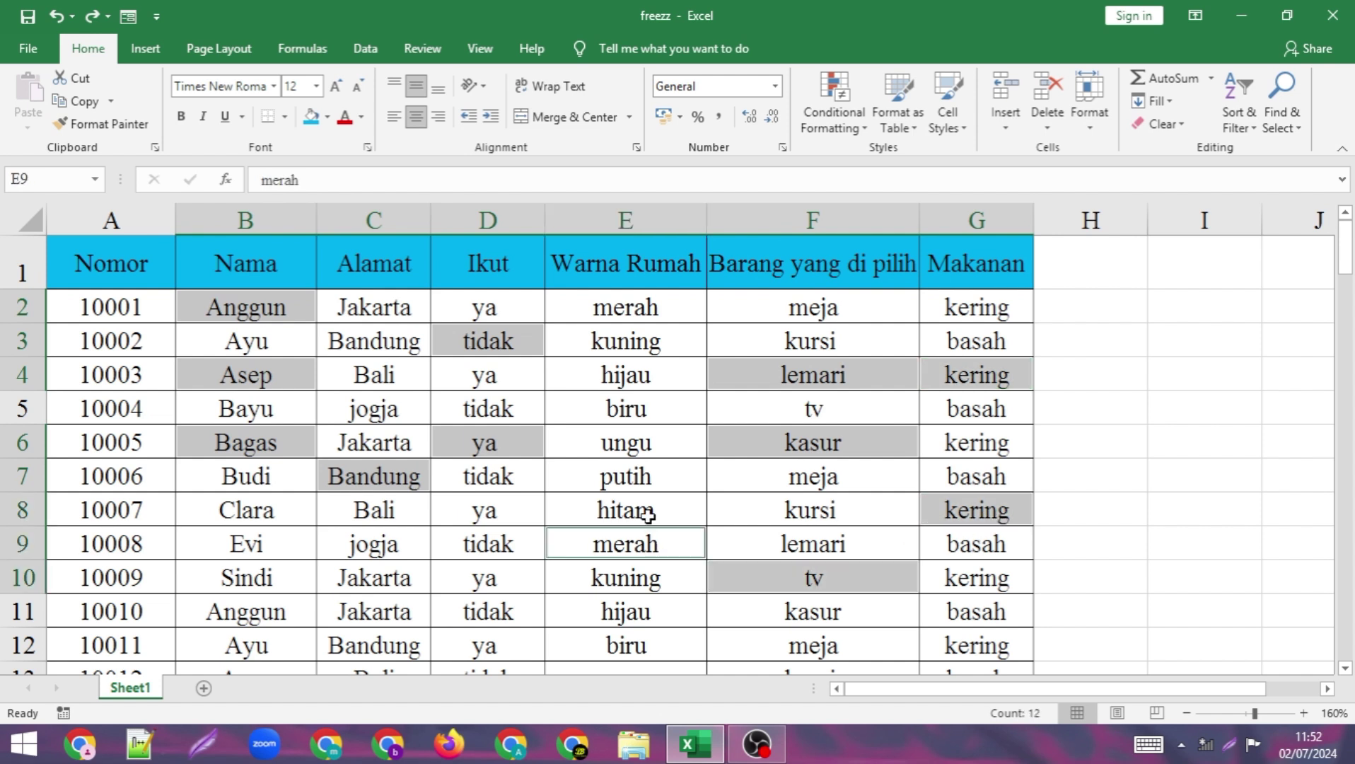
left_click(646, 516, "ctrl")
left_click(507, 566, "ctrl")
left_click(355, 584, "ctrl")
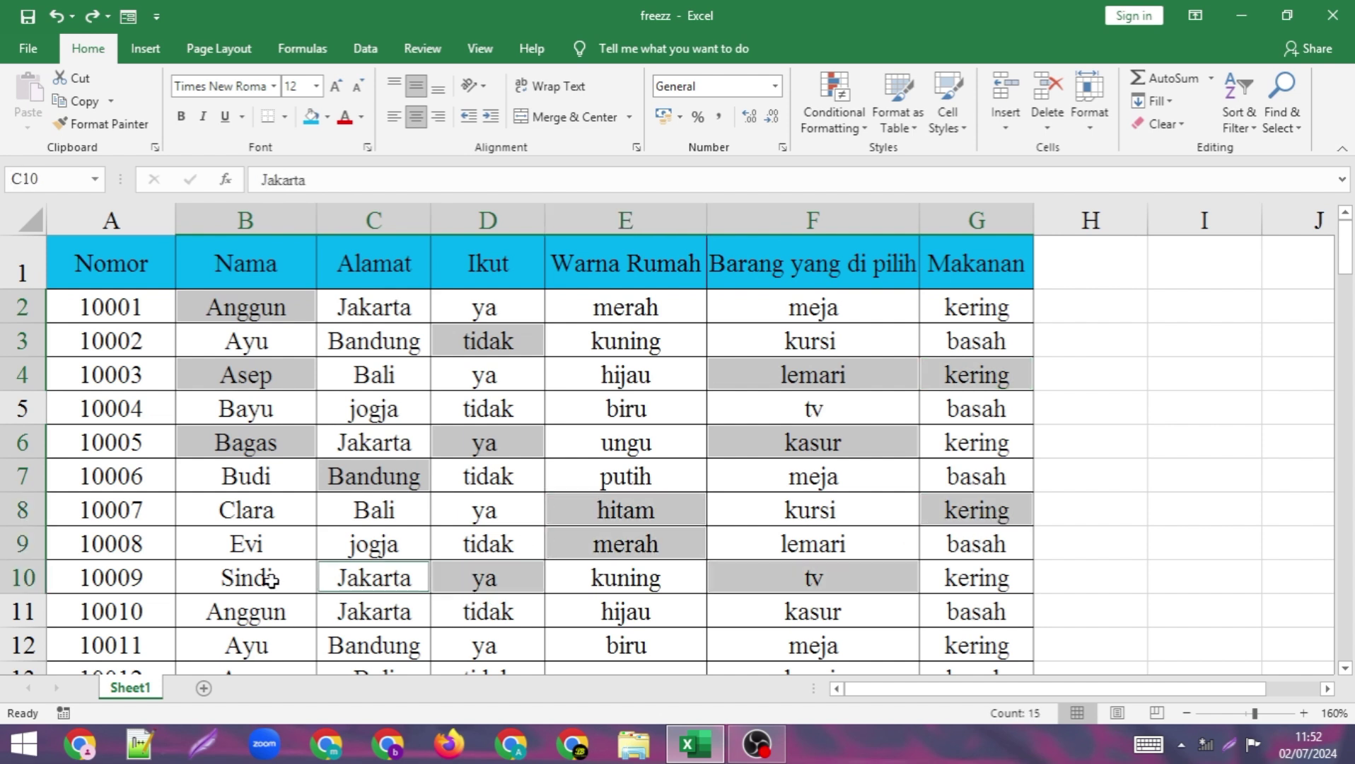
left_click(272, 581, "ctrl")
left_click(621, 346, "ctrl")
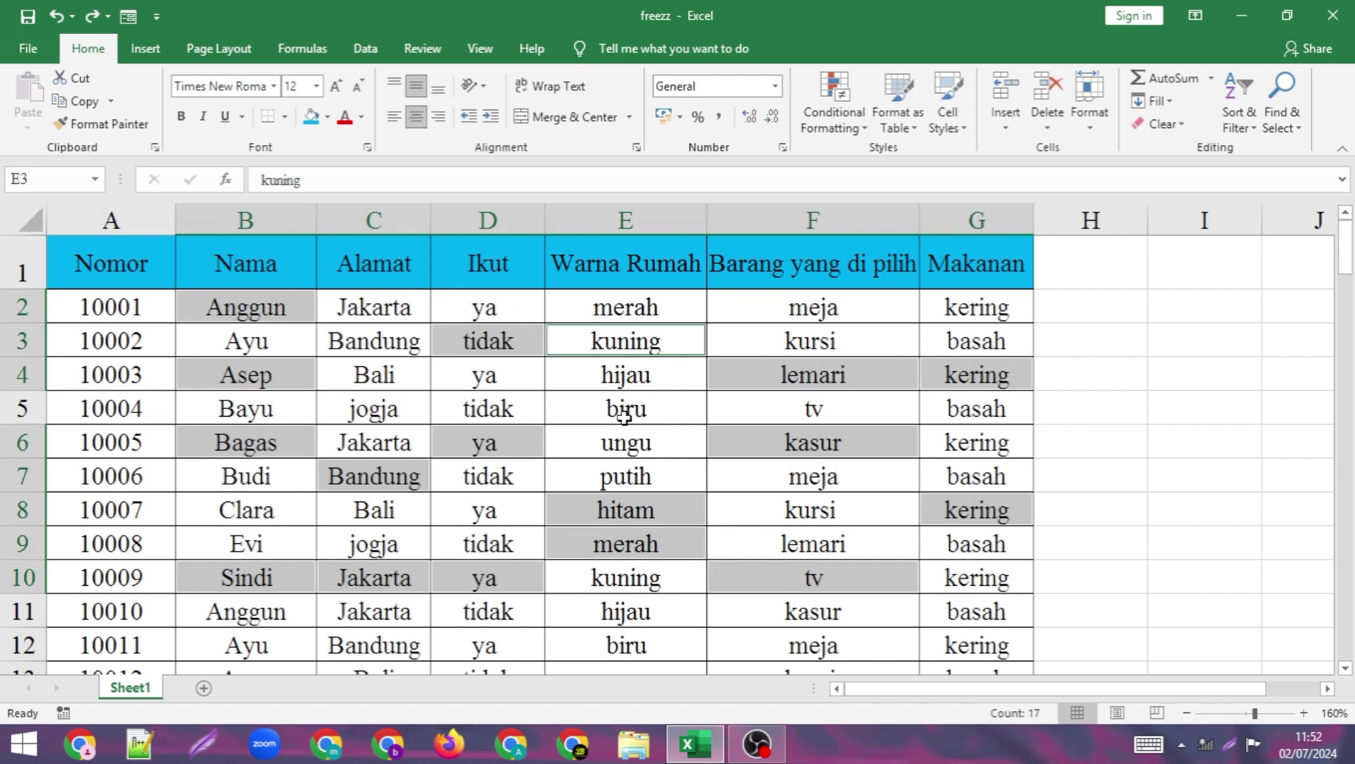
key("Delete")
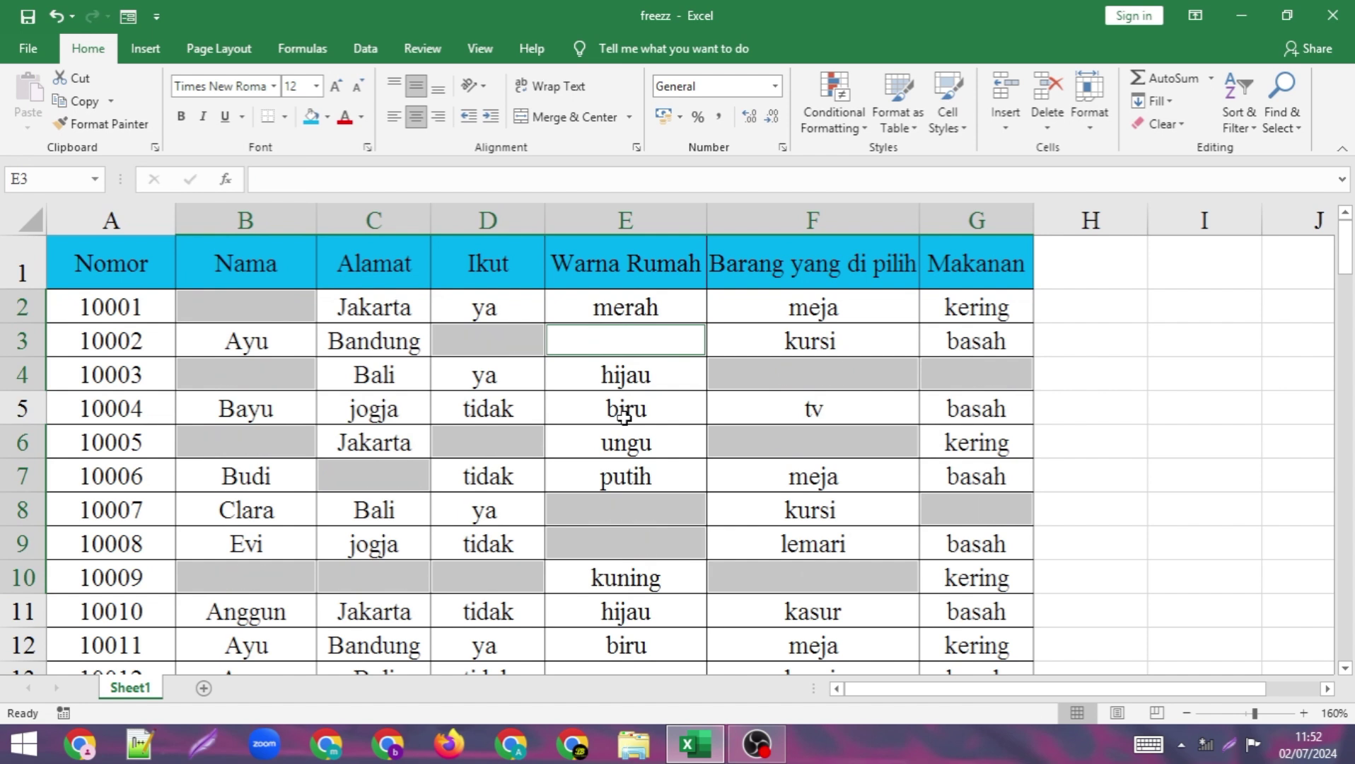
key("ctrl+z")
left_click(626, 413)
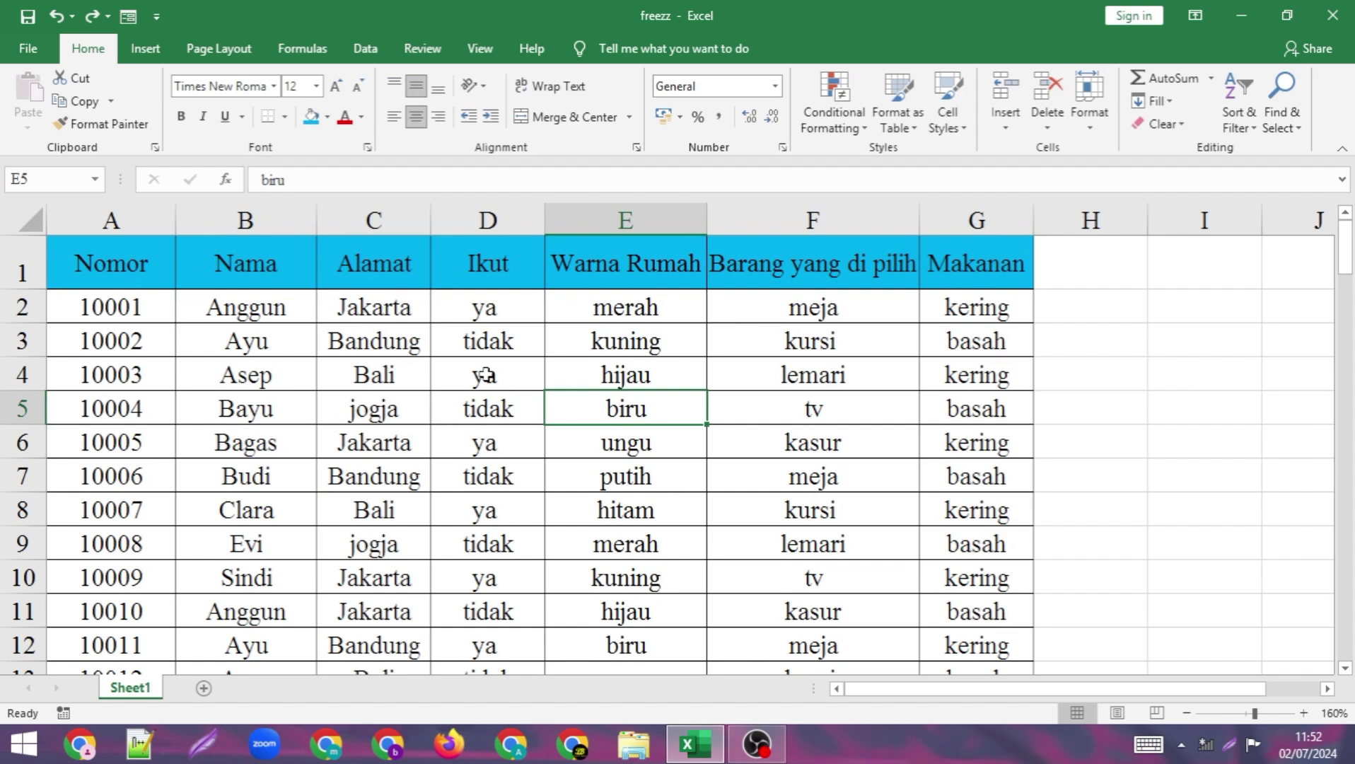
left_click(376, 307)
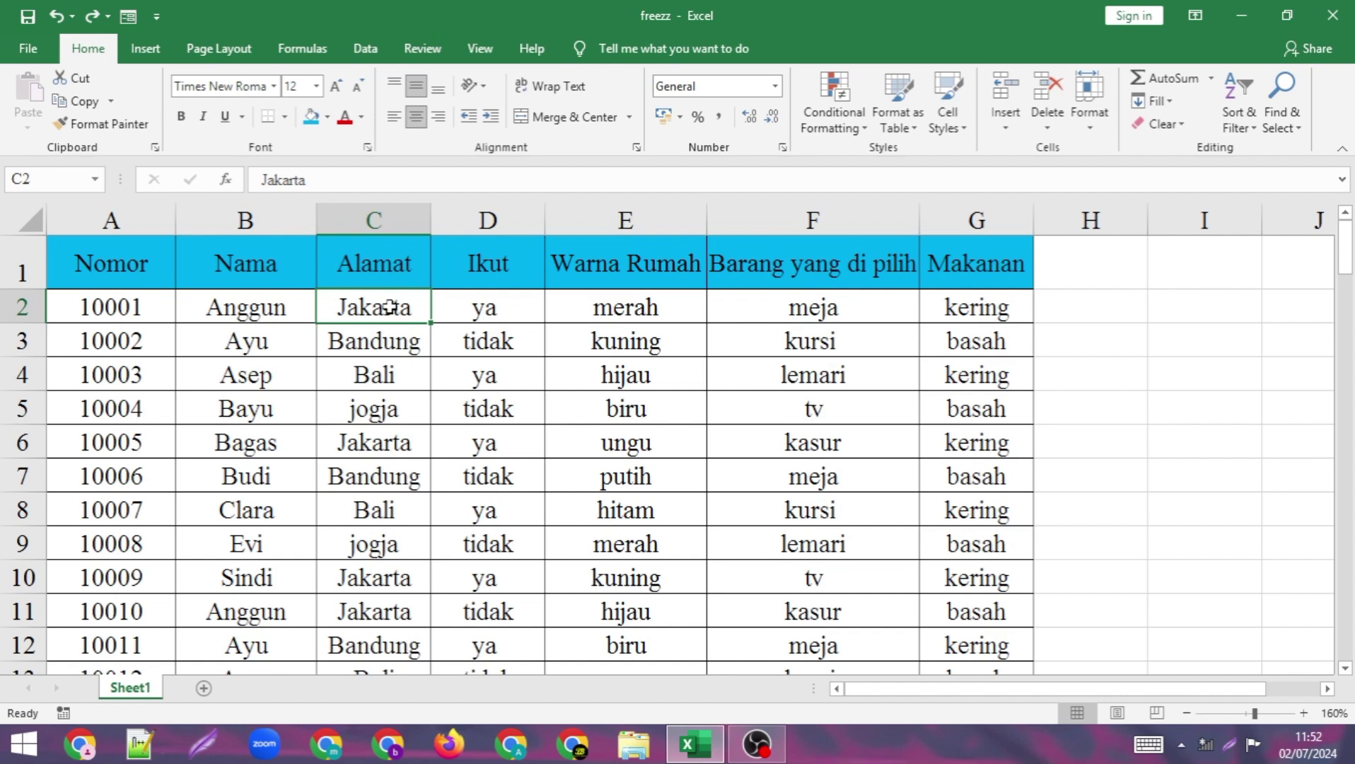
left_click(357, 652, "shift")
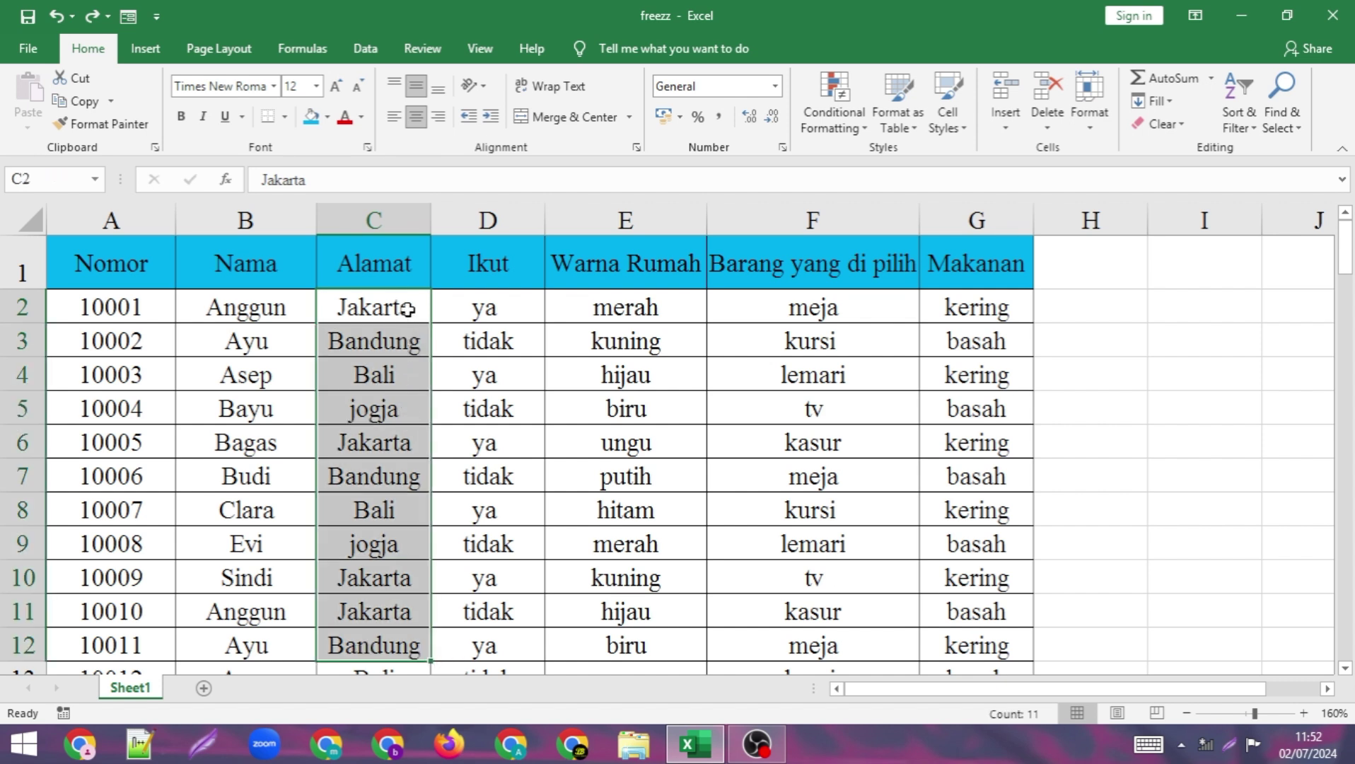
left_click(671, 504)
left_click(222, 302)
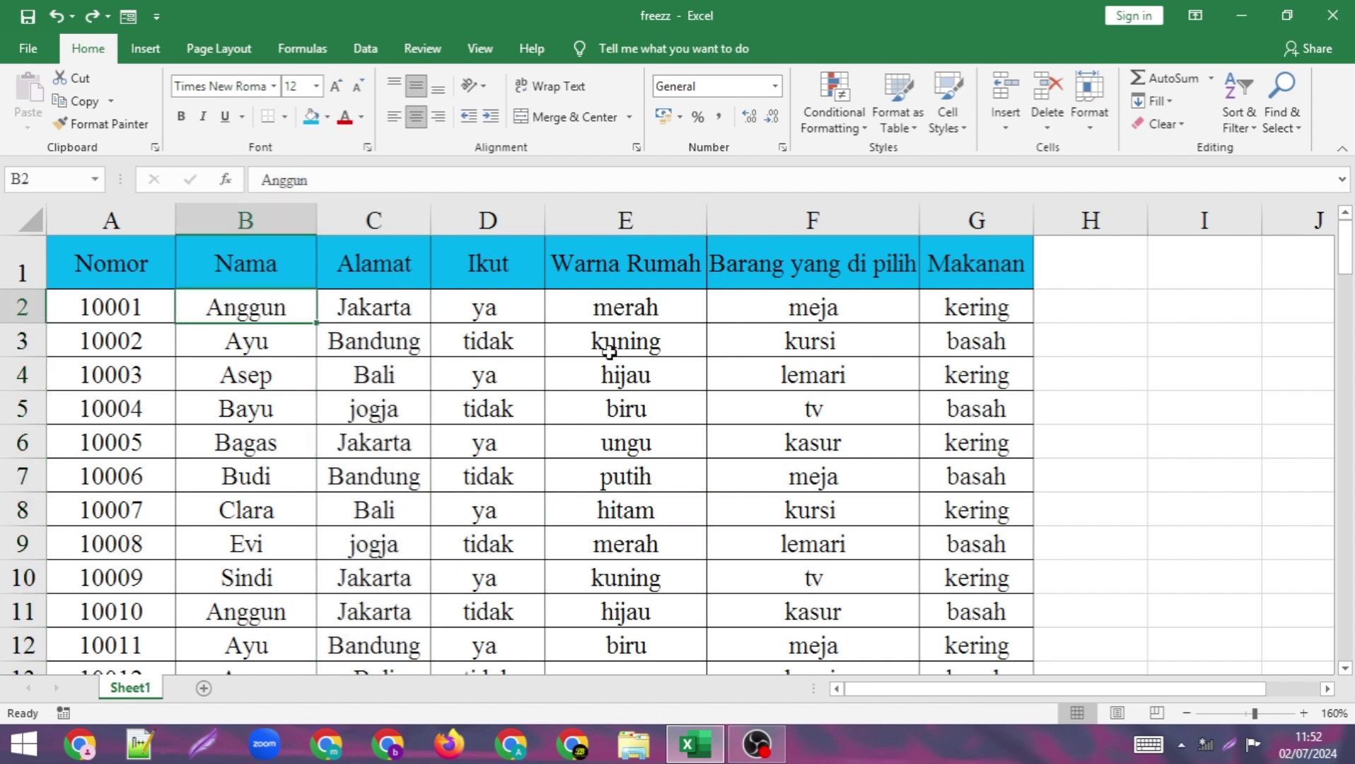
left_click(969, 311, "shift")
left_click(701, 473)
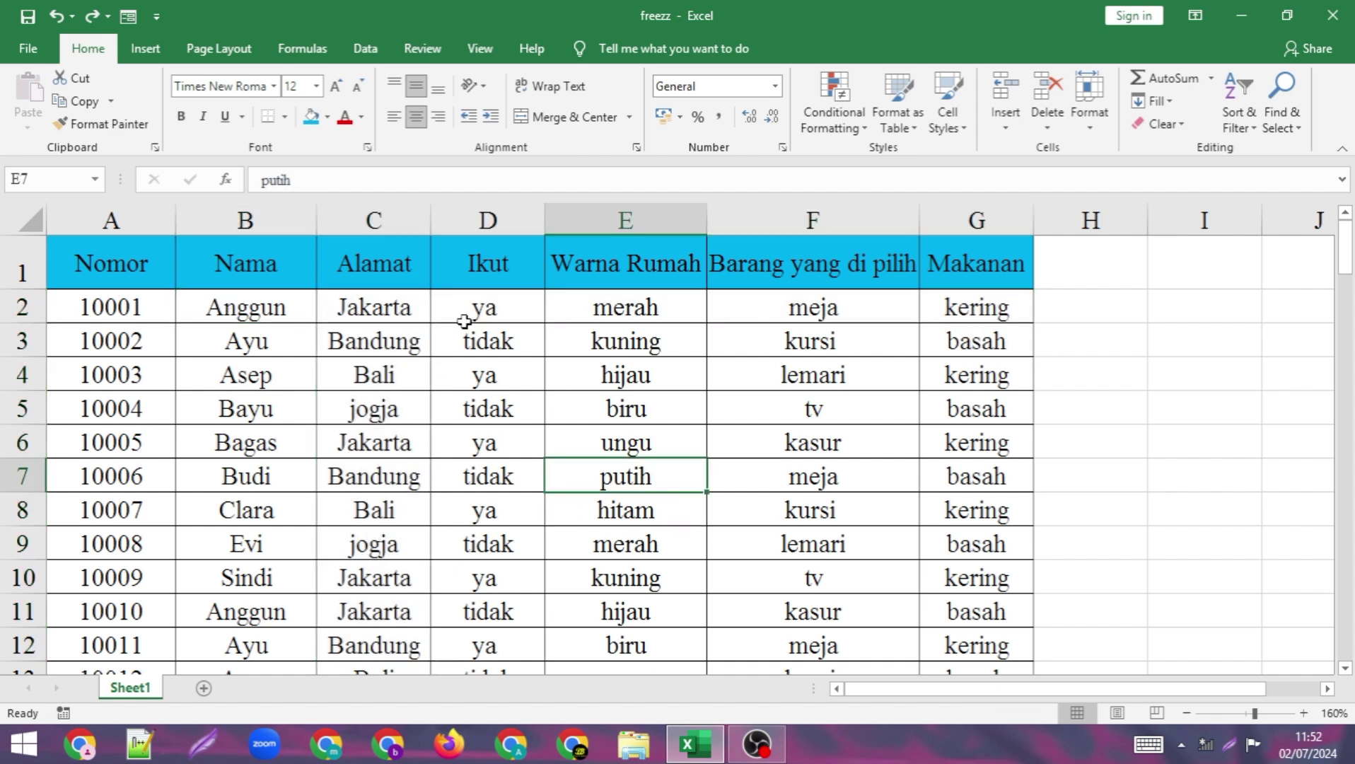
left_click(484, 311)
left_click(668, 269)
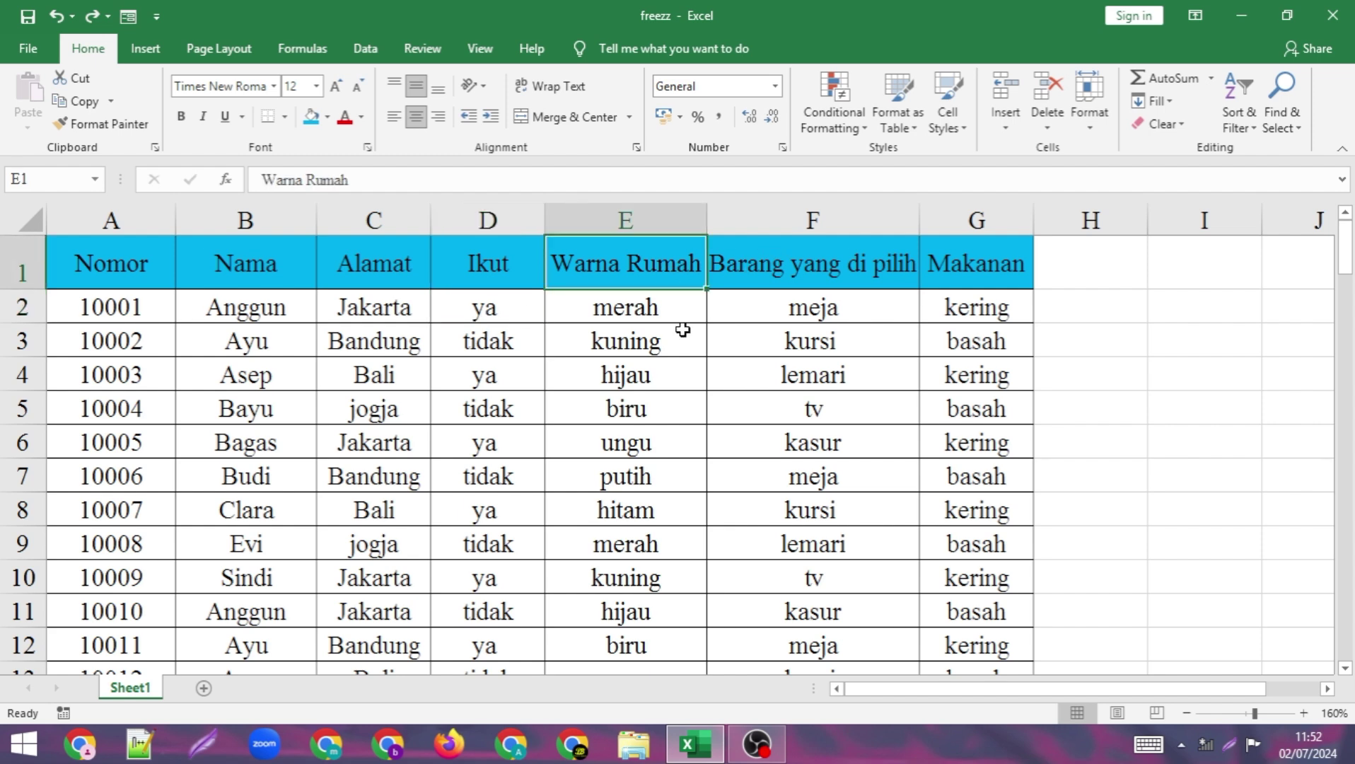
scroll(683, 326, "down", 13)
scroll(699, 402, "down", 15)
scroll(702, 409, "down", 13)
scroll(702, 409, "up", 9)
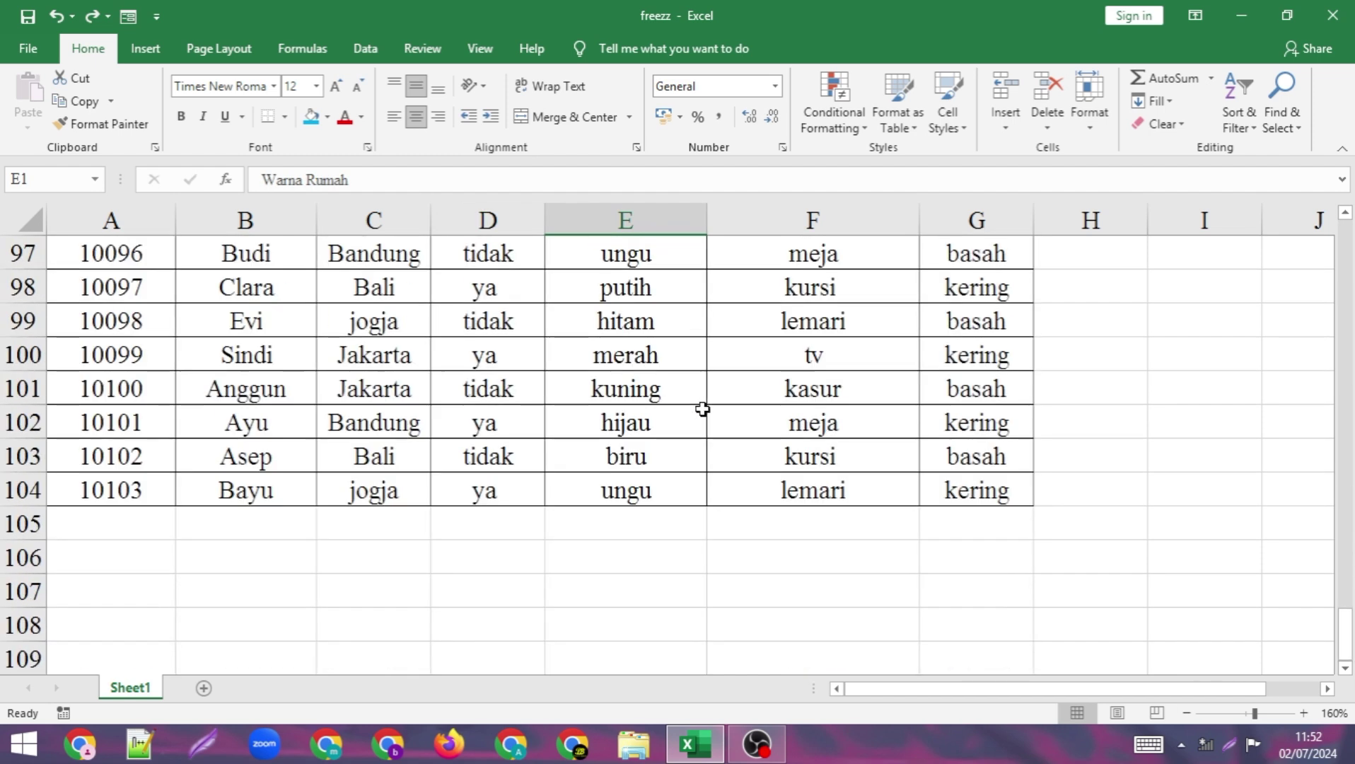
left_click(664, 493, "shift")
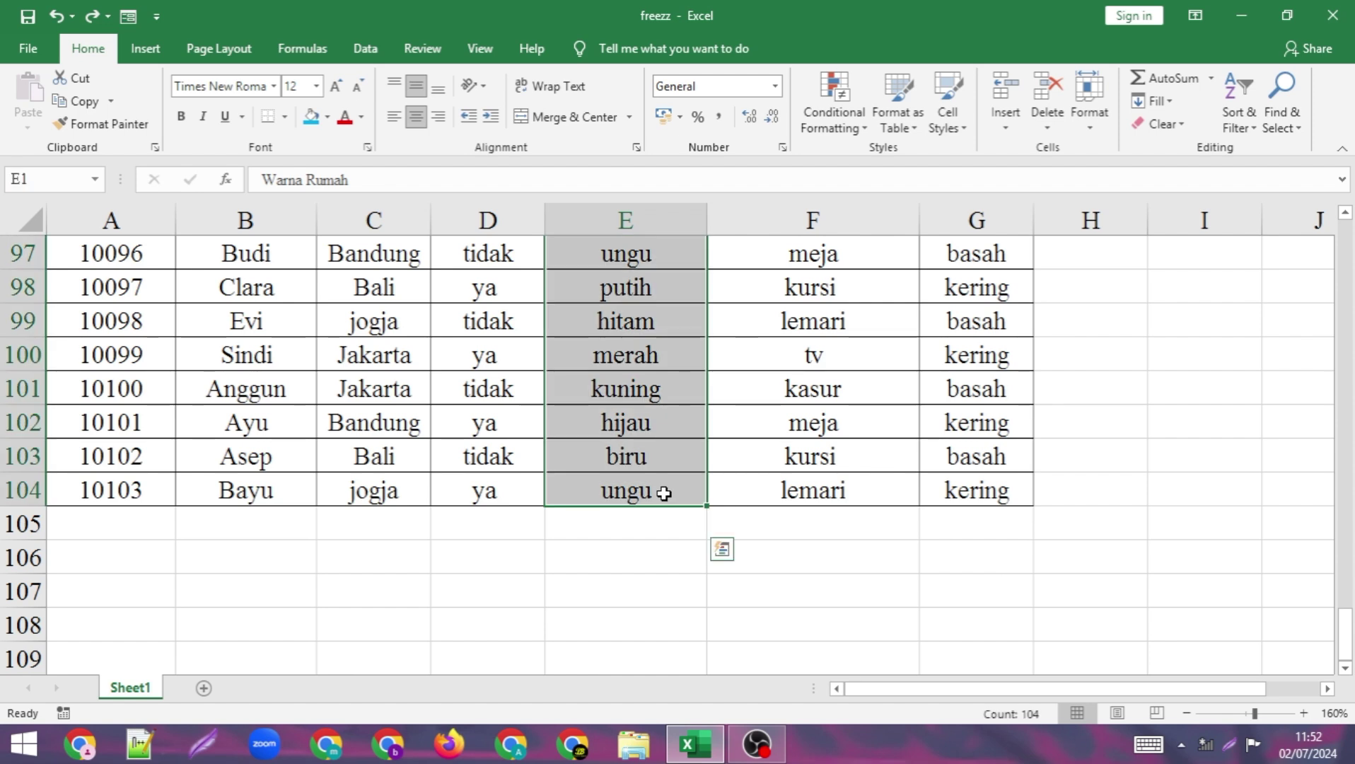
scroll(663, 493, "up", 11)
scroll(663, 493, "up", 8)
scroll(663, 493, "up", 11)
scroll(663, 493, "up", 2)
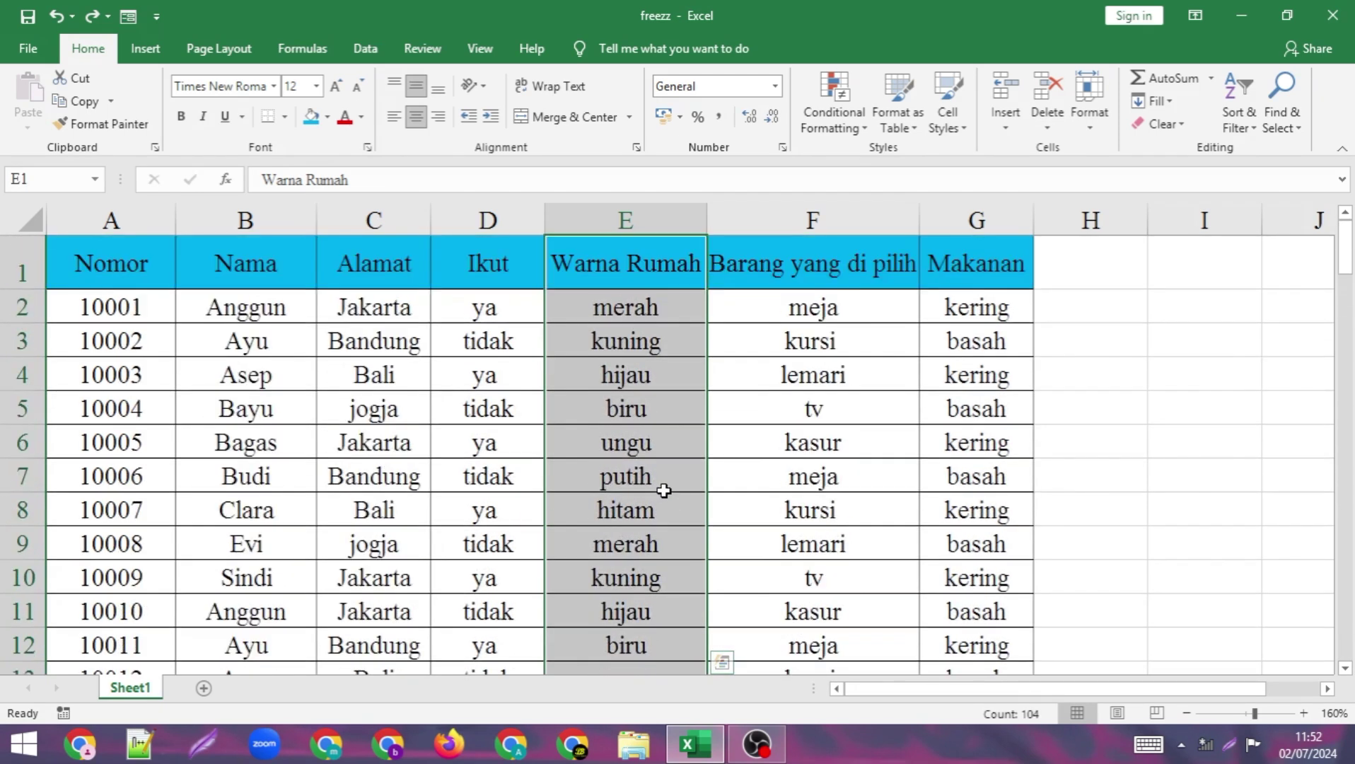
left_click(853, 442)
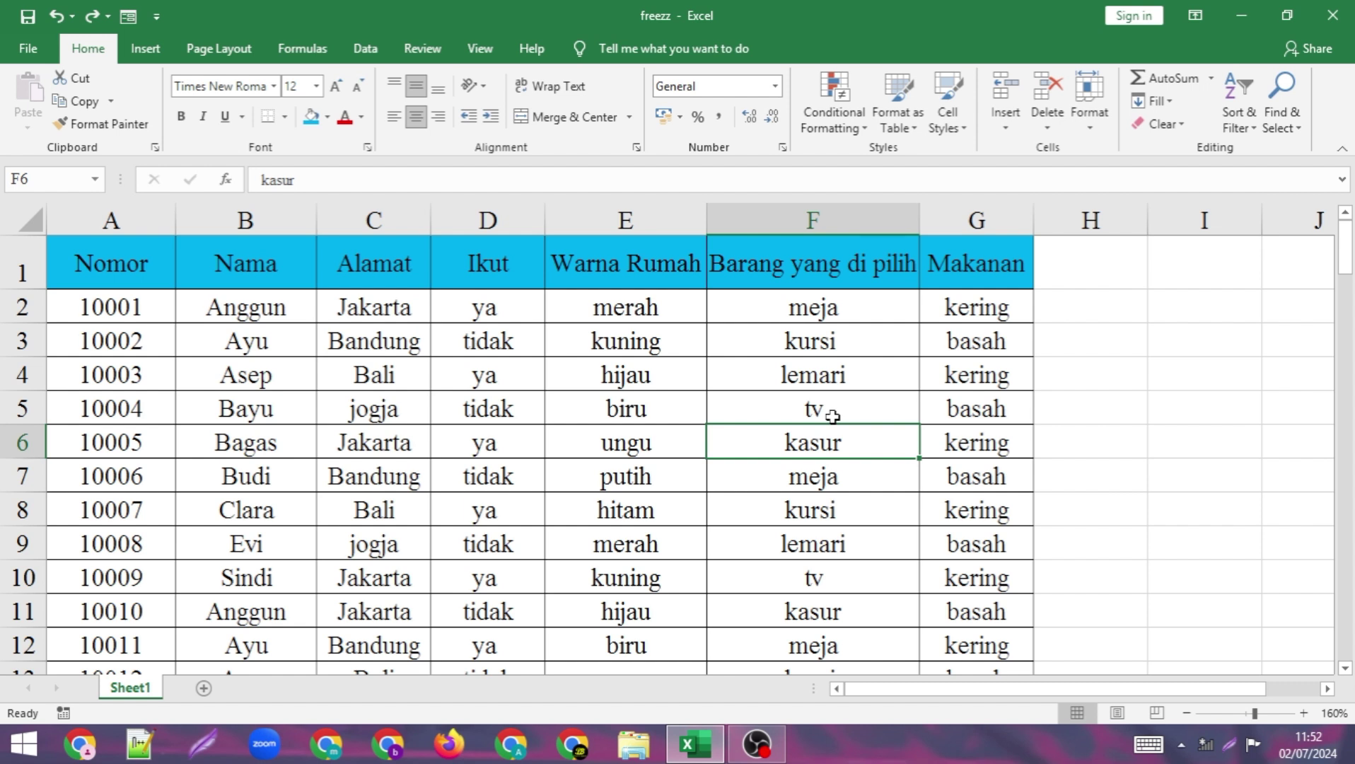
Select the whole worksheet with Ctrl+A from empty cell H3, then deselect it
left_click(1083, 336)
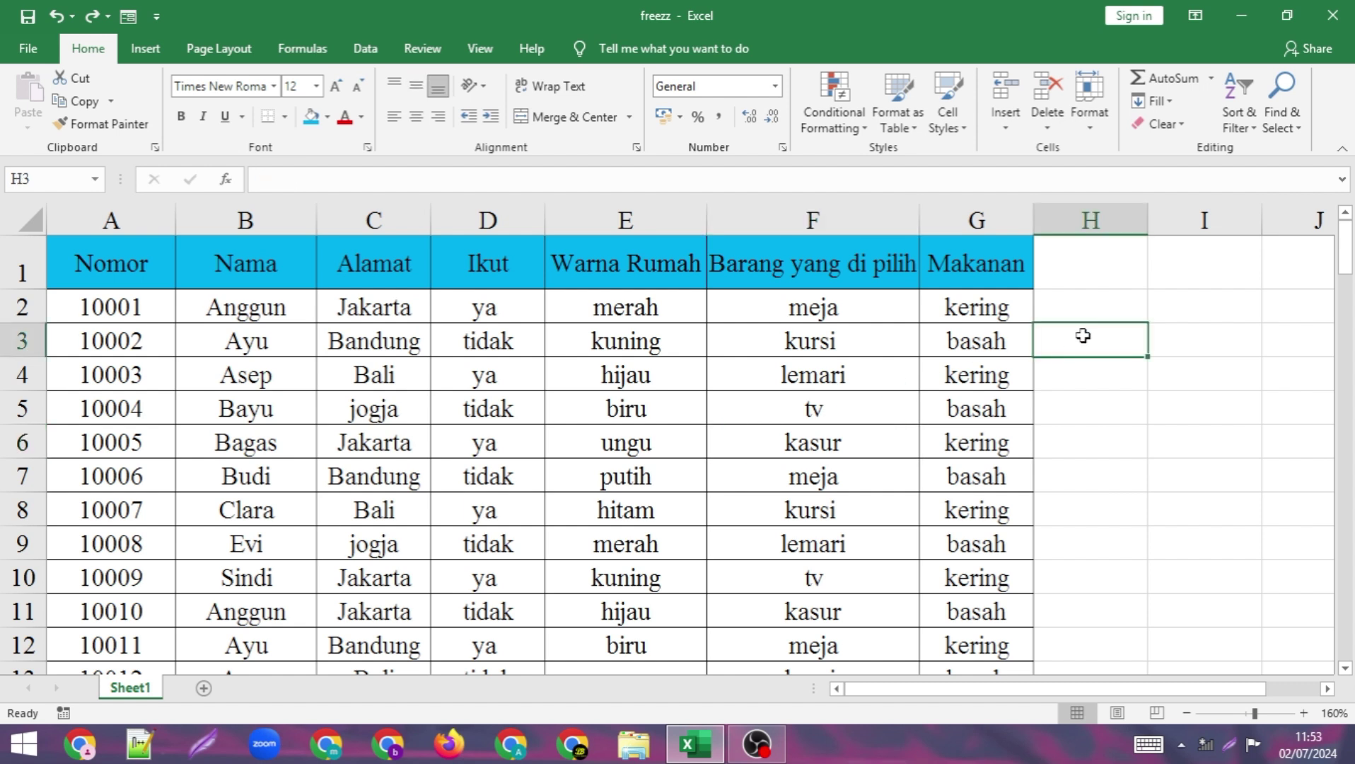
key("ctrl+a")
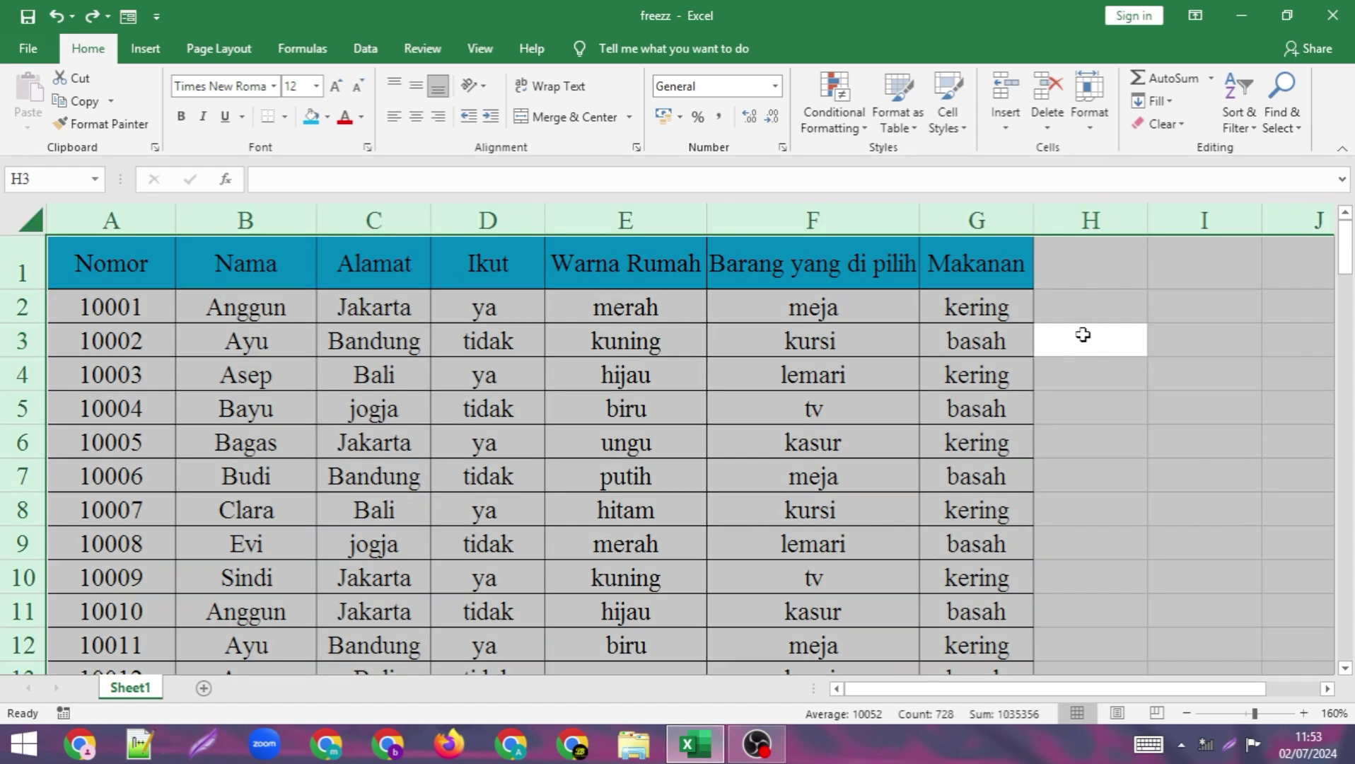
scroll(1071, 356, "down", 1)
scroll(1054, 377, "down", 4)
scroll(1054, 380, "down", 4)
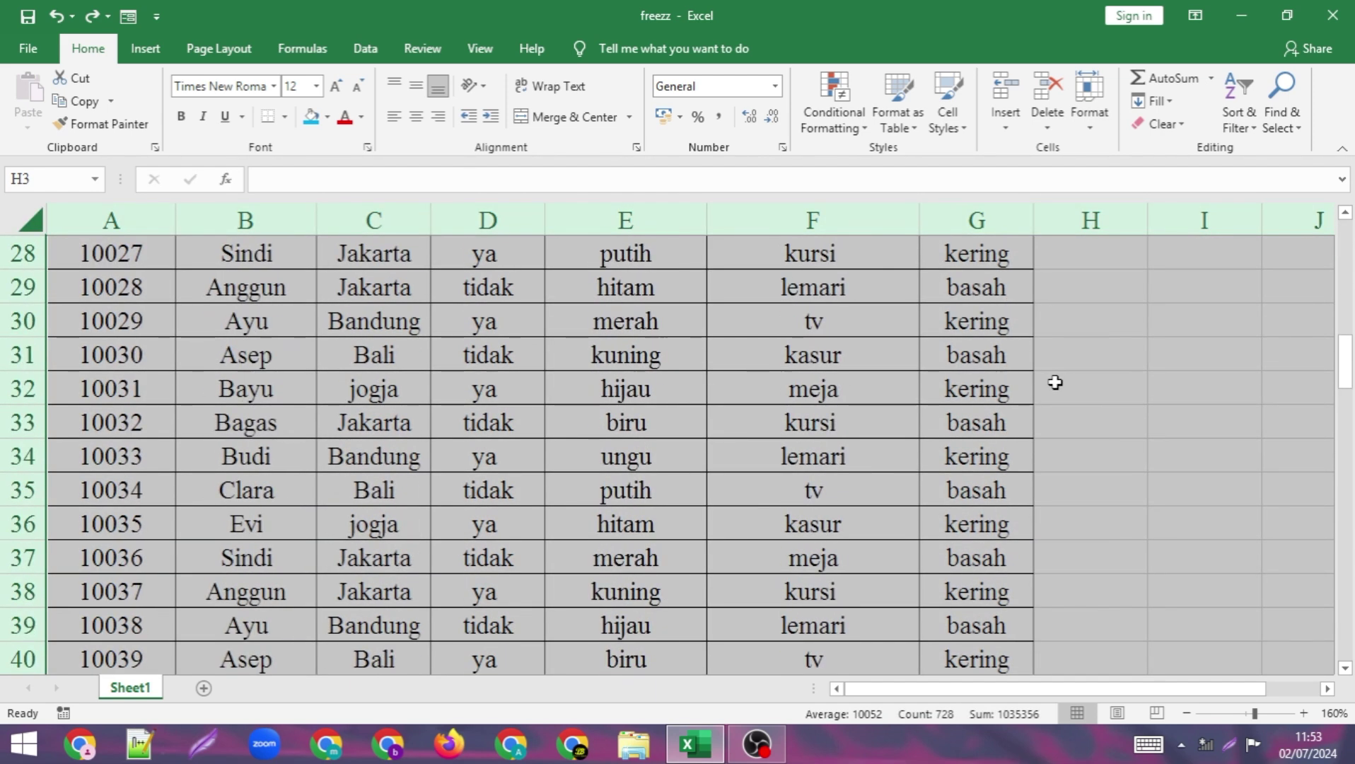
scroll(1055, 383, "down", 4)
scroll(1054, 385, "up", 7)
scroll(1053, 389, "up", 6)
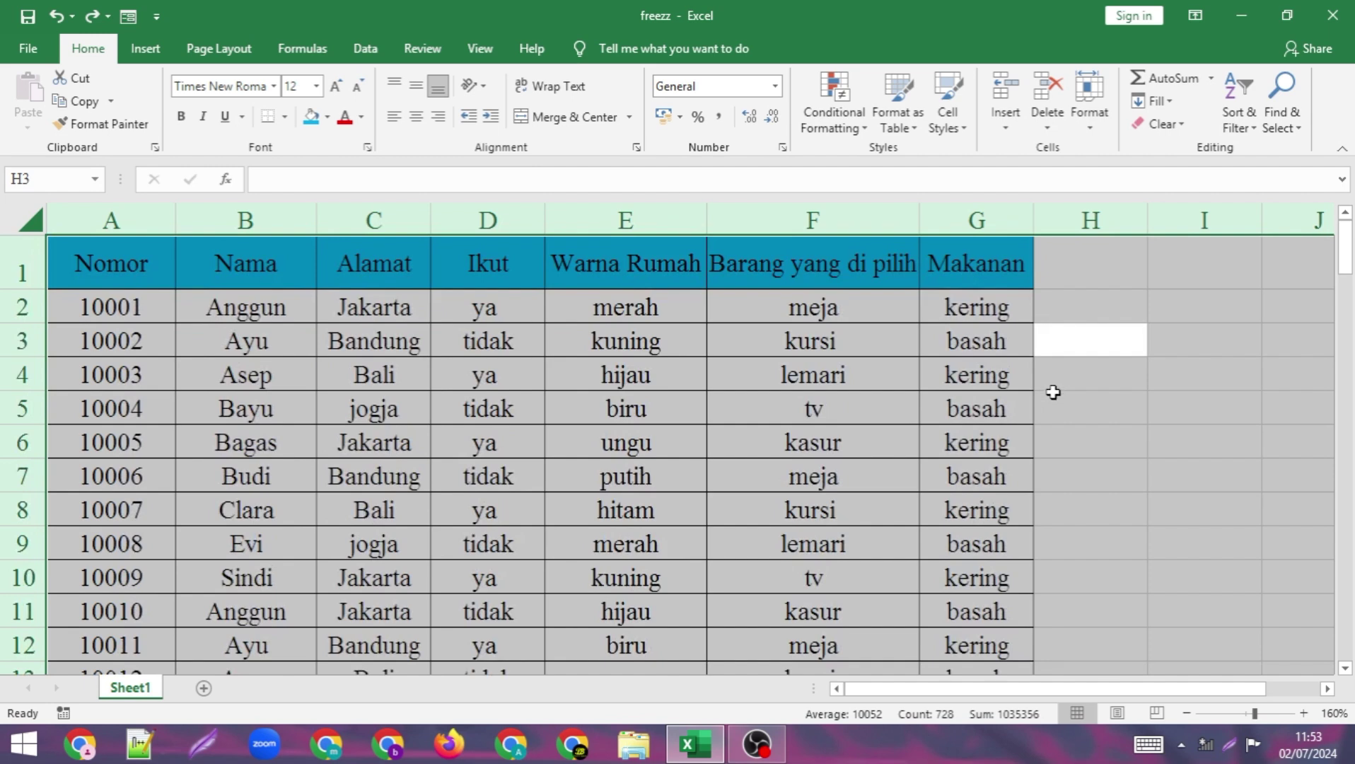
left_click(1053, 393)
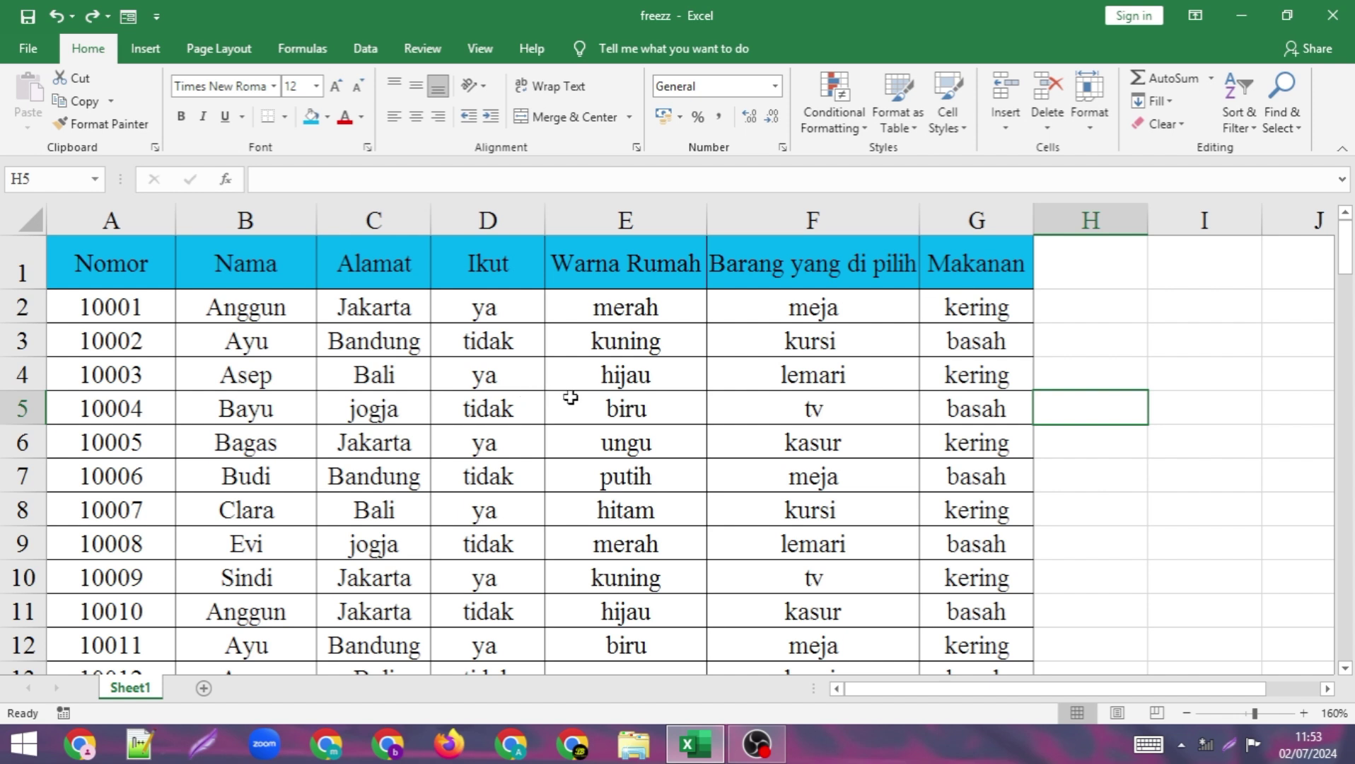
Select only the A1:G104 data table with Ctrl+A from inside it, at C4 then E3
left_click(372, 361)
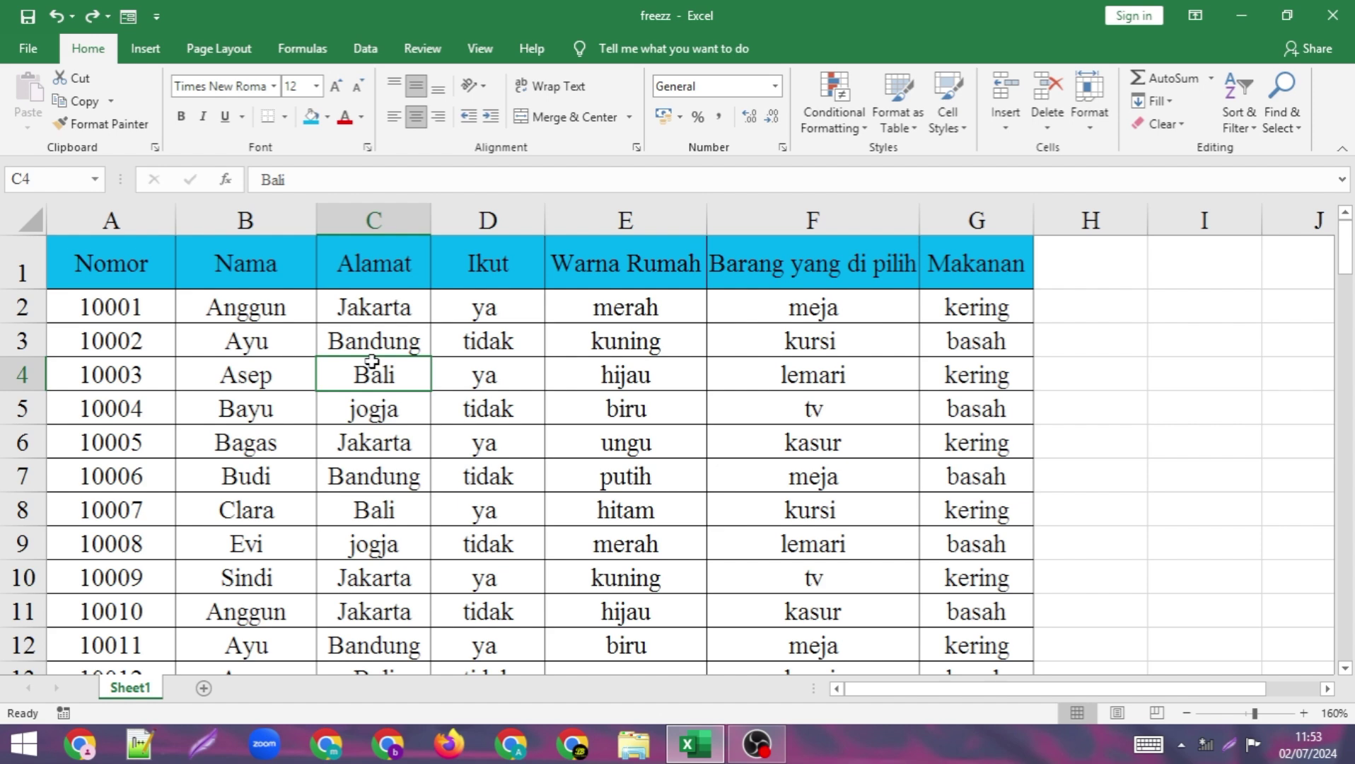
key("ctrl+a")
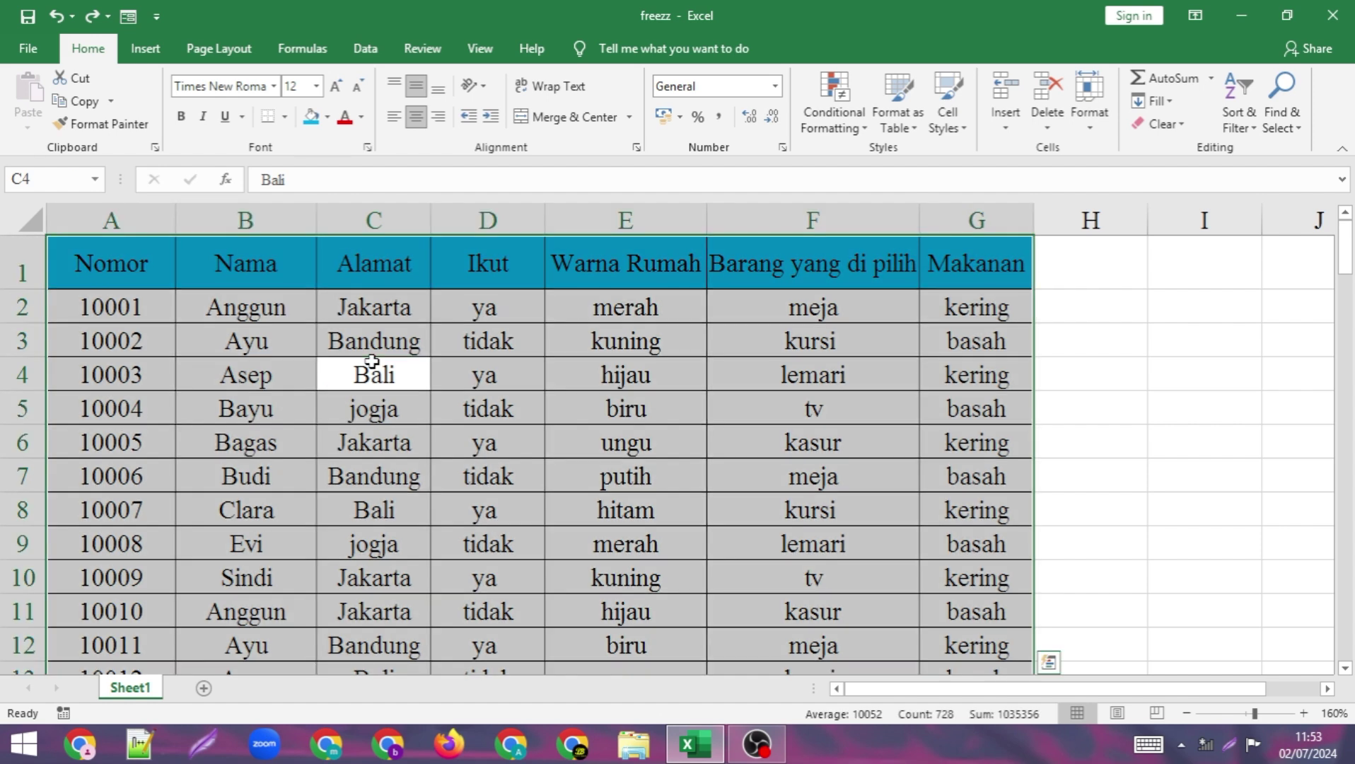
scroll(372, 362, "down", 2)
scroll(375, 364, "down", 4)
scroll(379, 368, "down", 3)
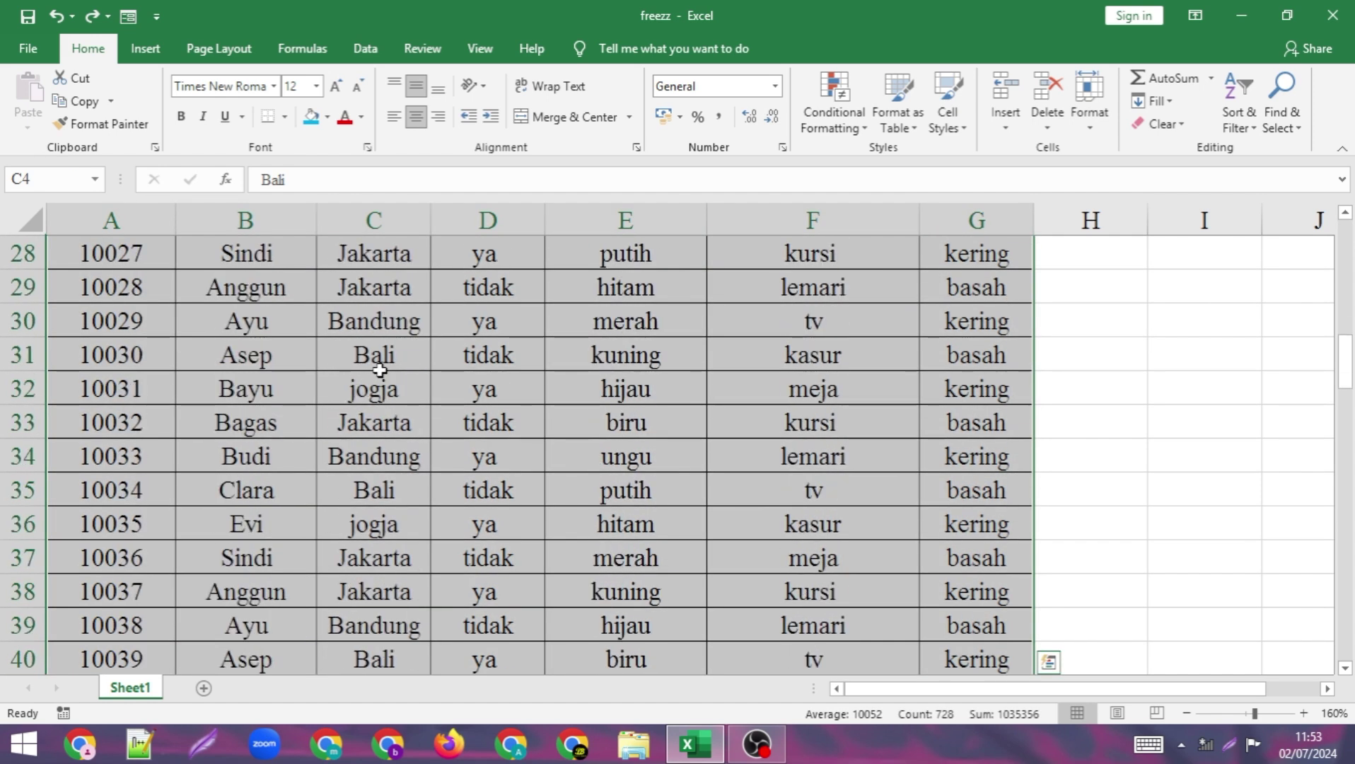
scroll(380, 369, "down", 3)
scroll(569, 436, "down", 2)
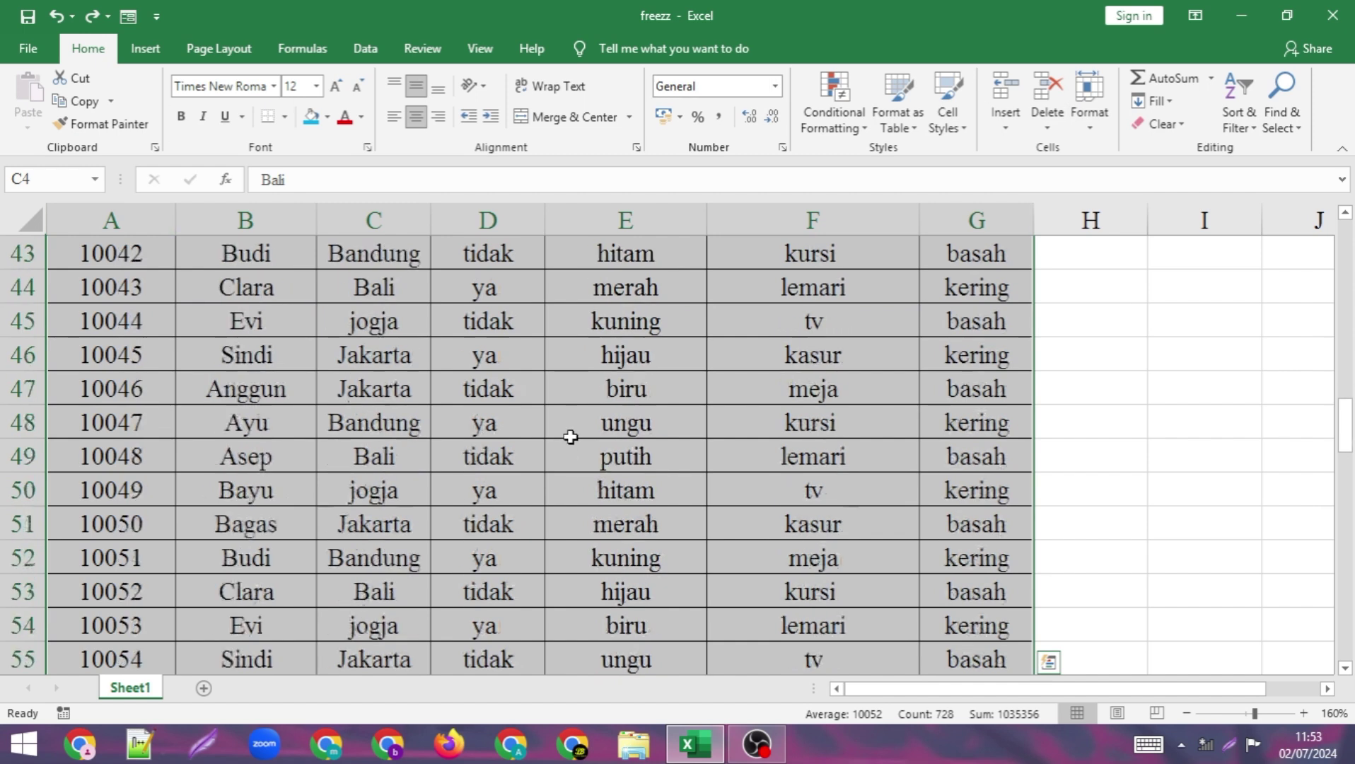
scroll(571, 437, "down", 2)
scroll(571, 435, "down", 3)
scroll(572, 435, "up", 6)
scroll(573, 434, "up", 5)
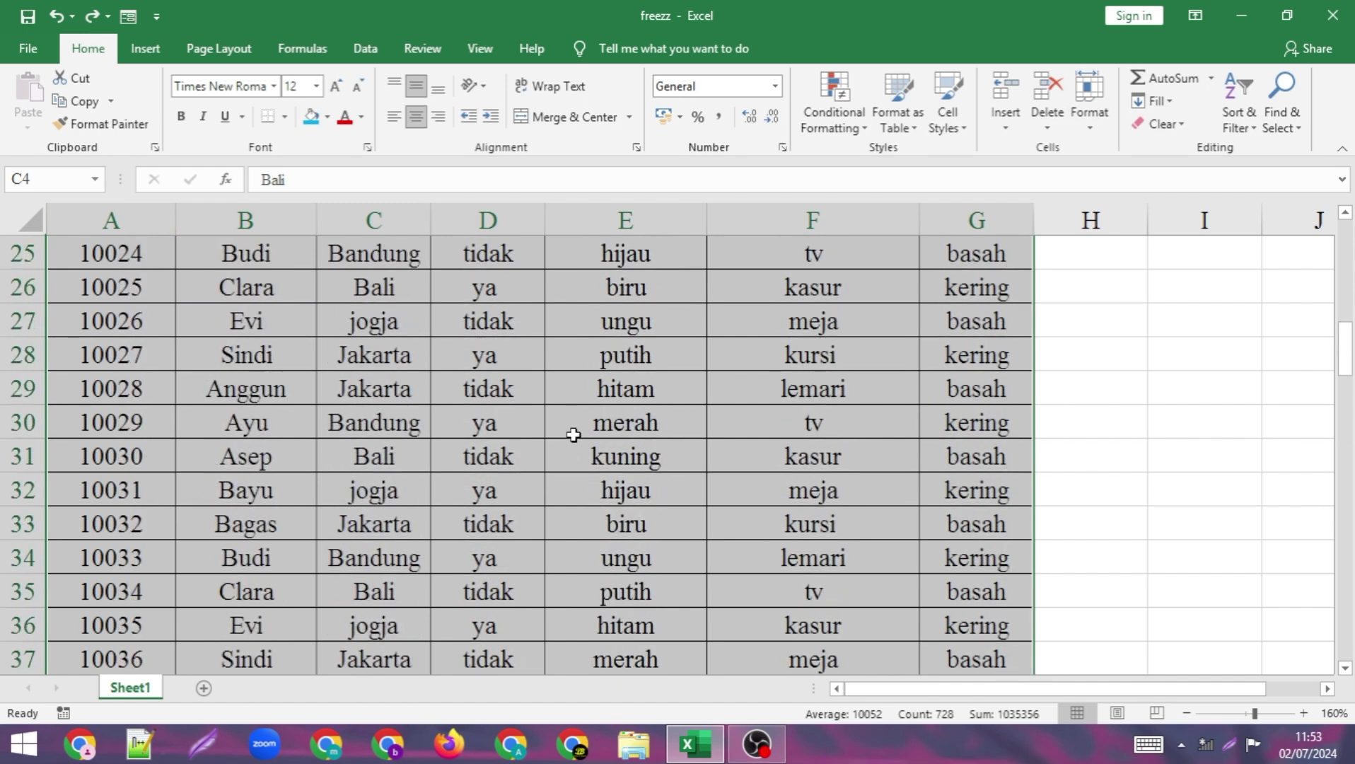
scroll(573, 434, "up", 8)
left_click(654, 346)
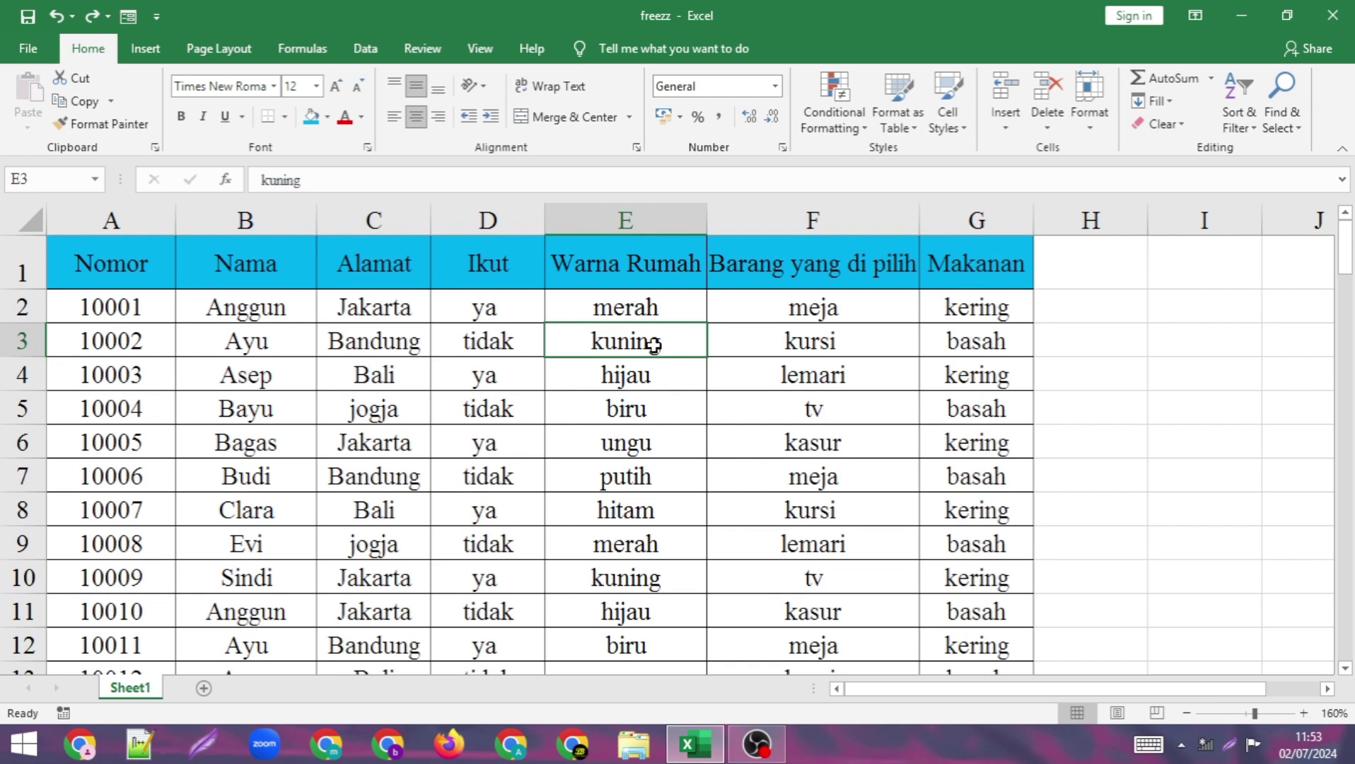
key("ctrl+a")
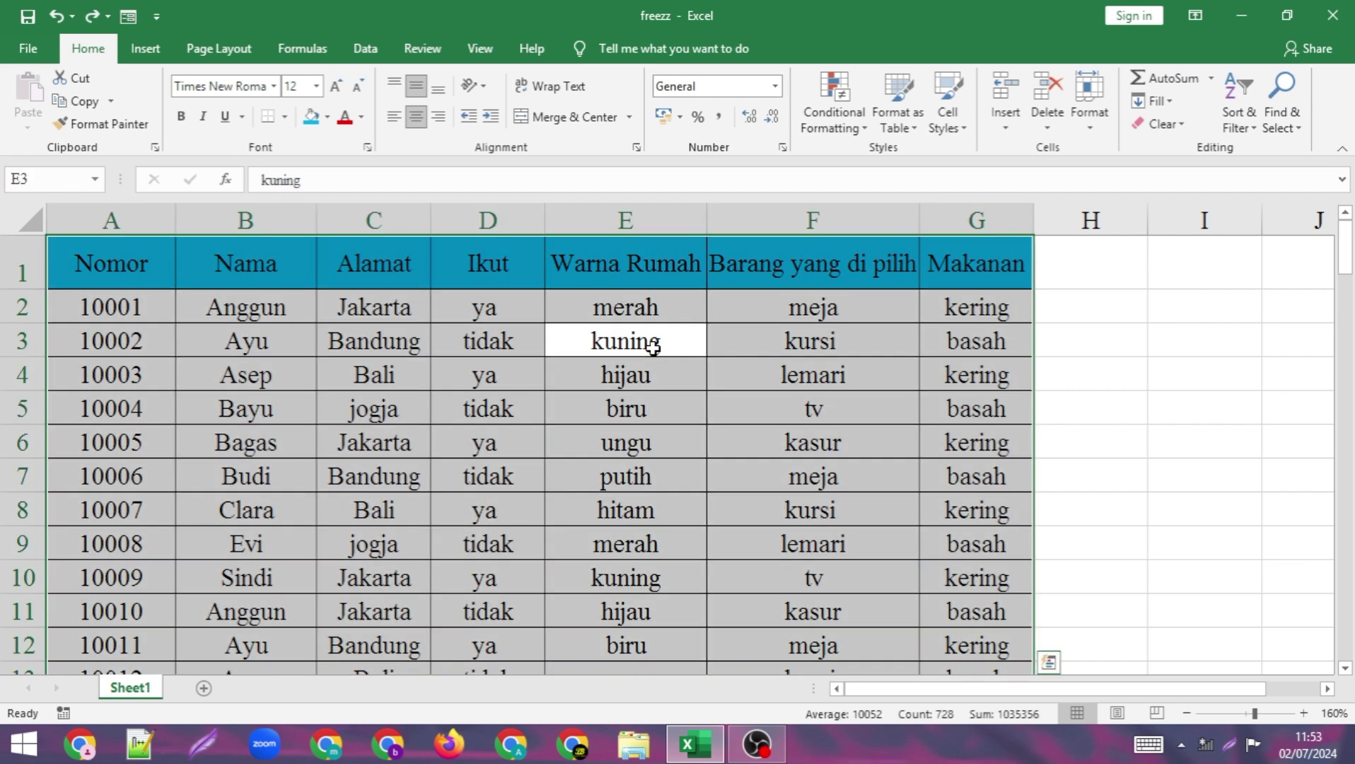